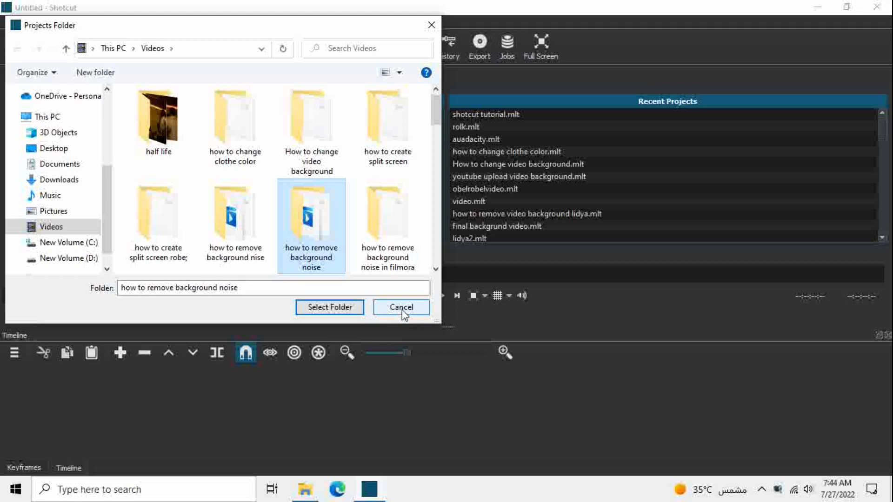
Try the HD 1080p 30 fps video mode for the new project and set it back to Automatic.
click(401, 308)
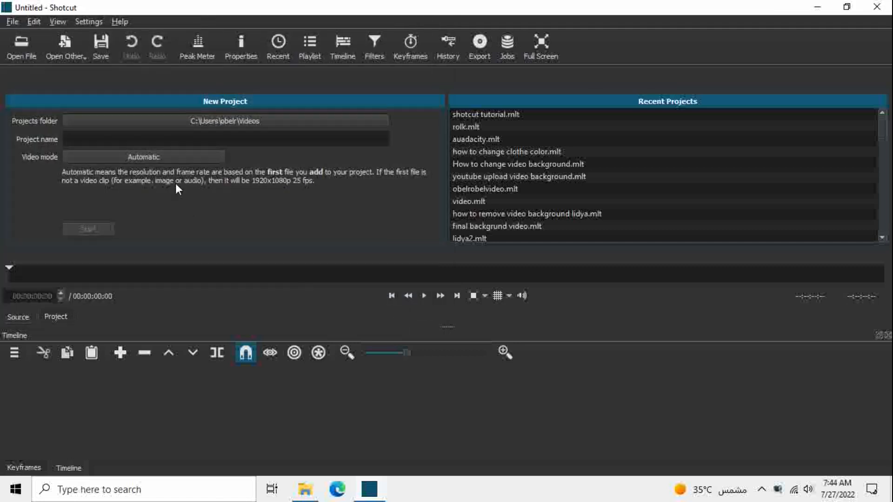
click(132, 138)
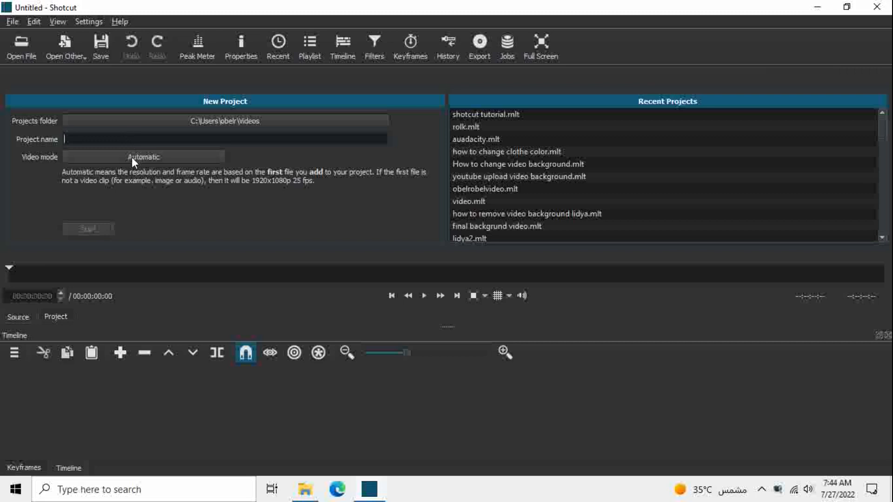
click(140, 157)
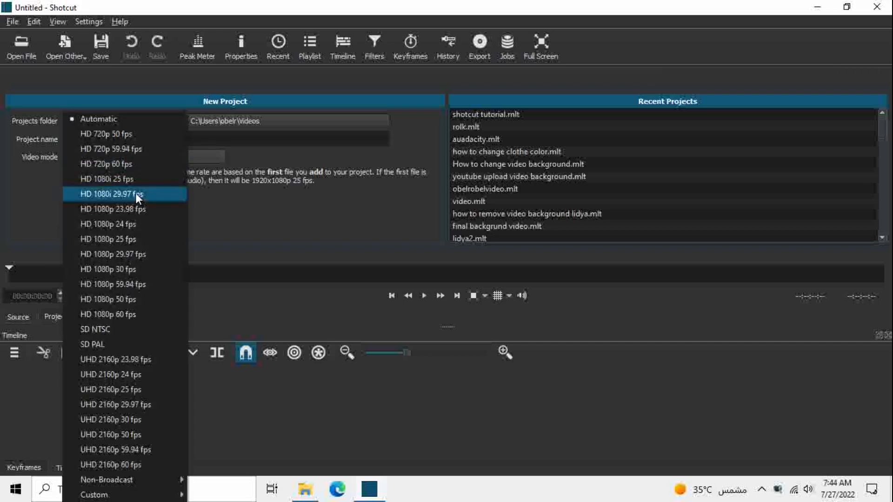
click(129, 272)
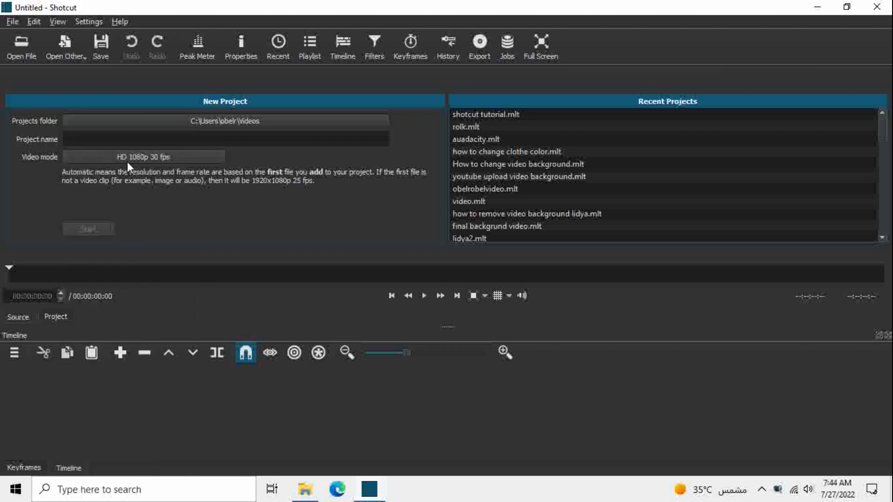
click(174, 157)
click(107, 119)
Name the new project "shortcut tutorial one" and start it.
mouse_move(882, 131)
mouse_down()
mouse_move(882, 171)
mouse_move(883, 117)
mouse_up()
click(276, 139)
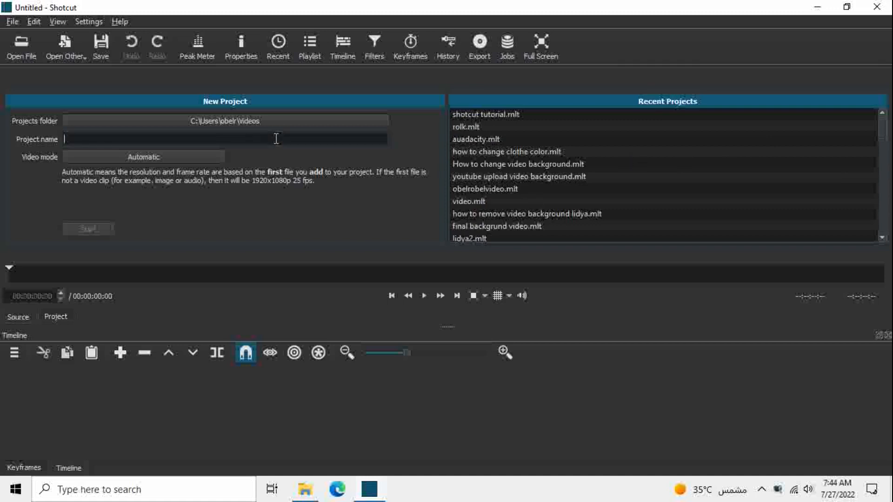
text(sho)
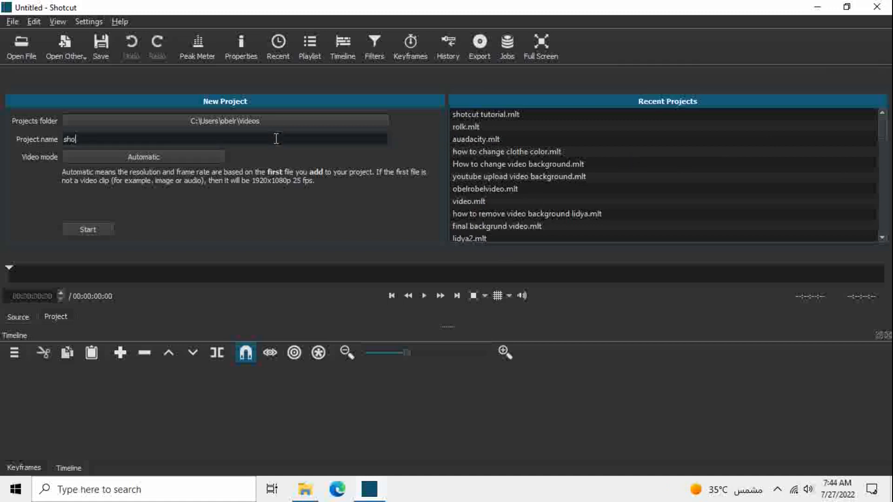
text(rtcut tutorial one)
click(88, 229)
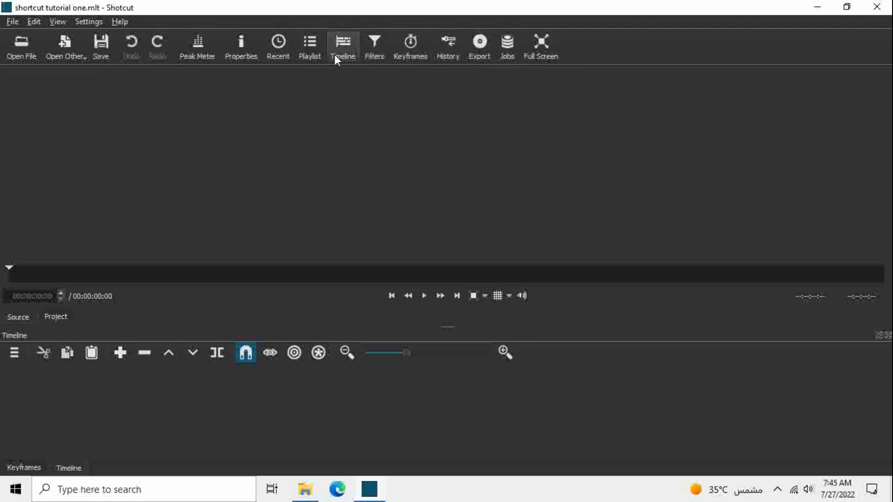
Show the playlist, add media files 00, 0, 1, 02, 03 and the three vertical videos from New Volume (D:), and pause playback.
click(310, 53)
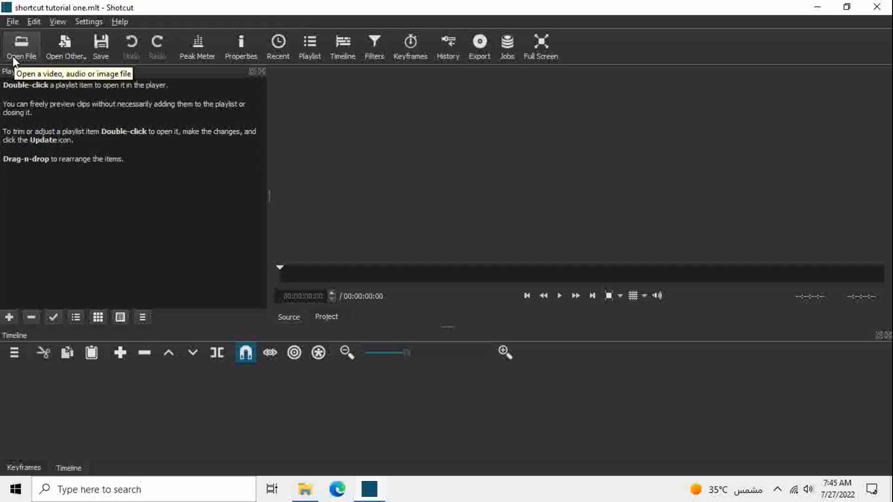
click(304, 489)
drag(174, 277, 620, 199)
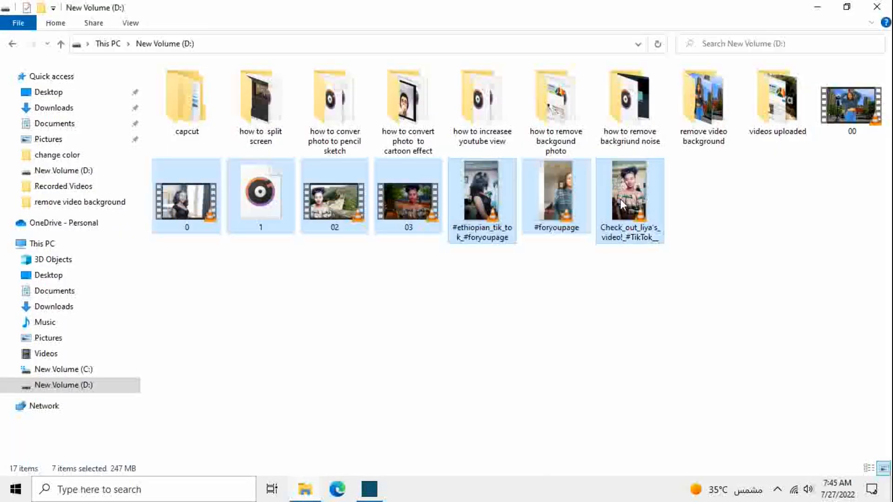
ctrl+click(868, 100)
drag(630, 200, 110, 209)
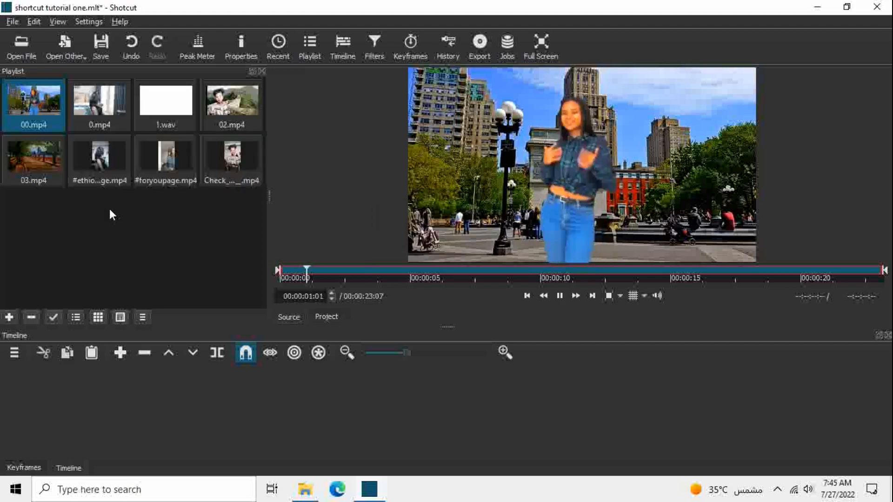
key(space)
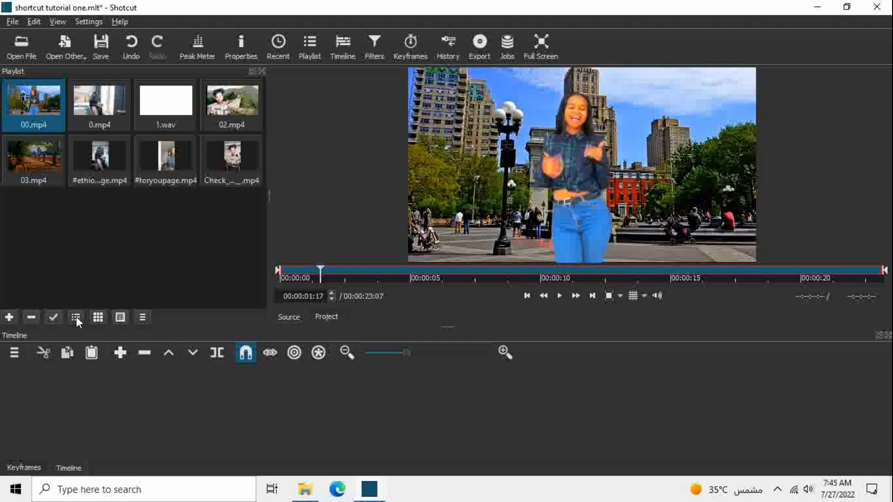
Close and reopen the playlist, and try its tiles and details views before returning to icons.
click(262, 70)
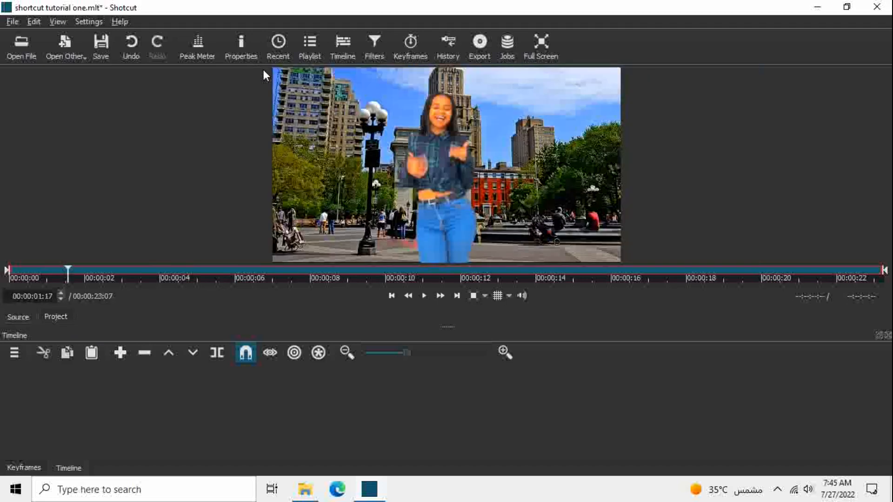
click(308, 45)
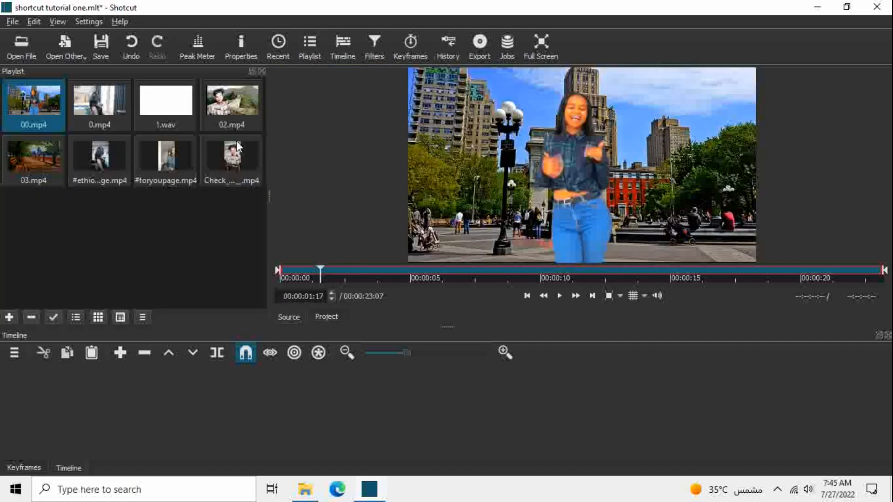
click(75, 319)
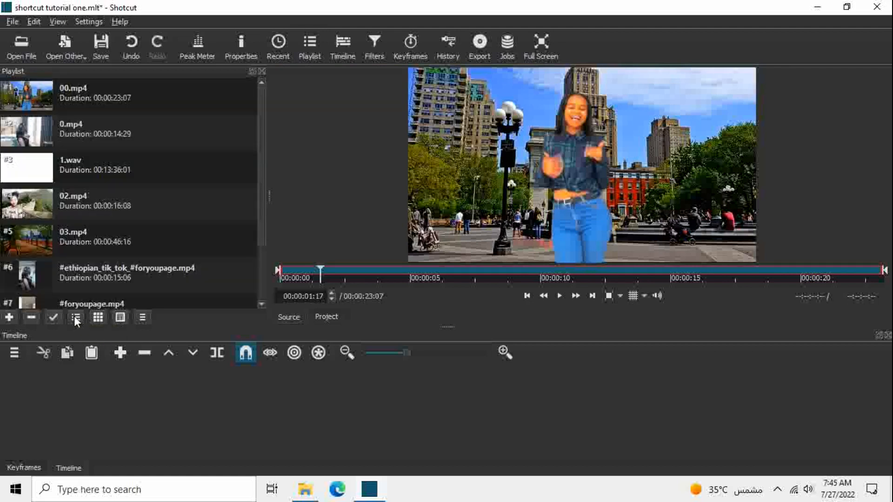
drag(261, 194, 256, 275)
click(97, 319)
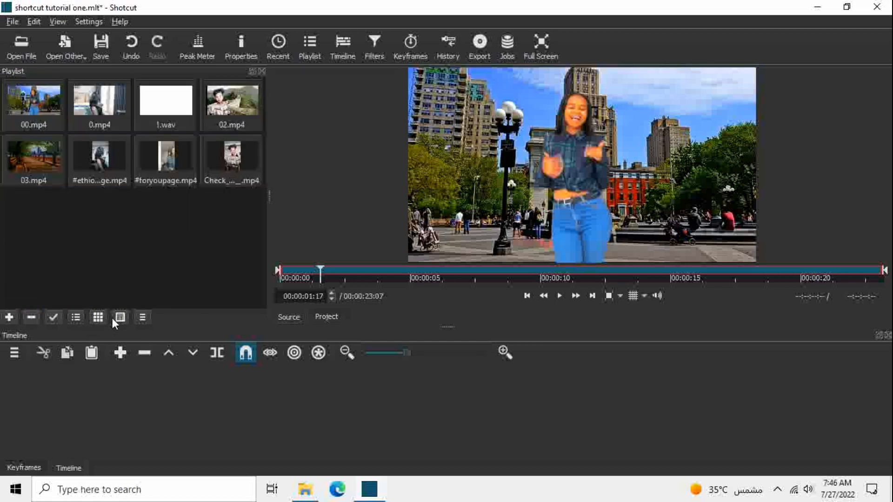
click(119, 317)
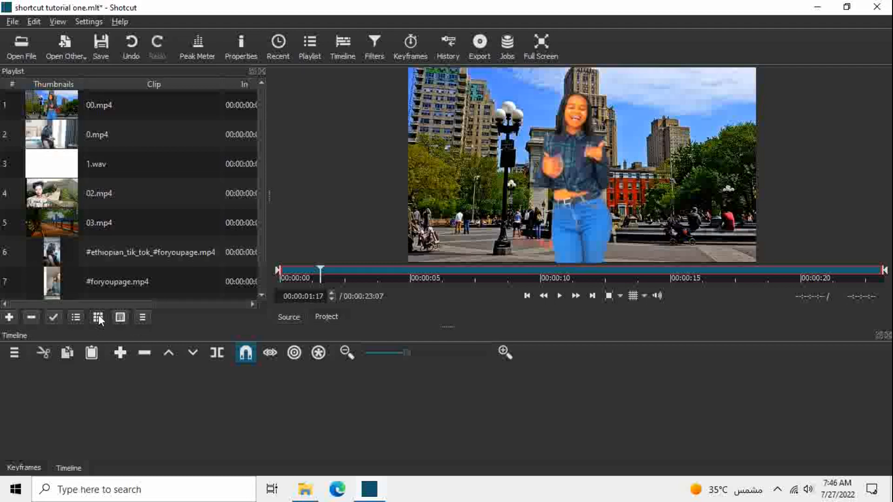
click(99, 319)
click(141, 317)
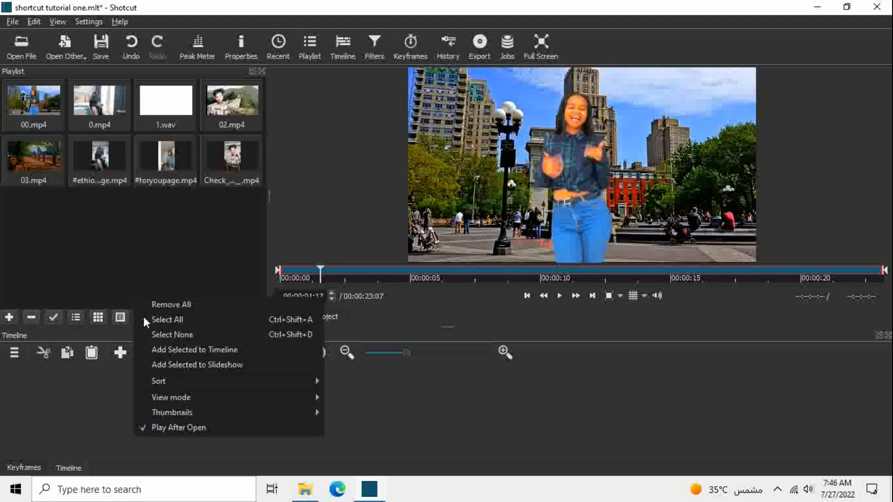
mouse_move(232, 401)
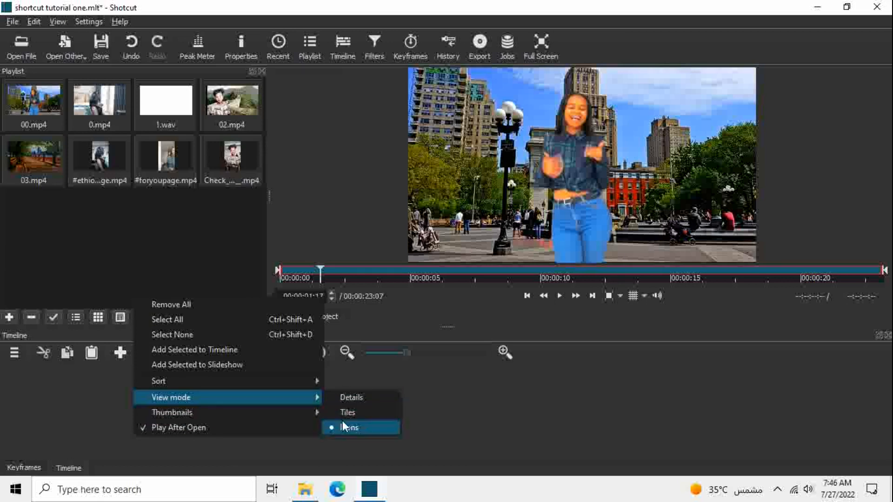
click(193, 247)
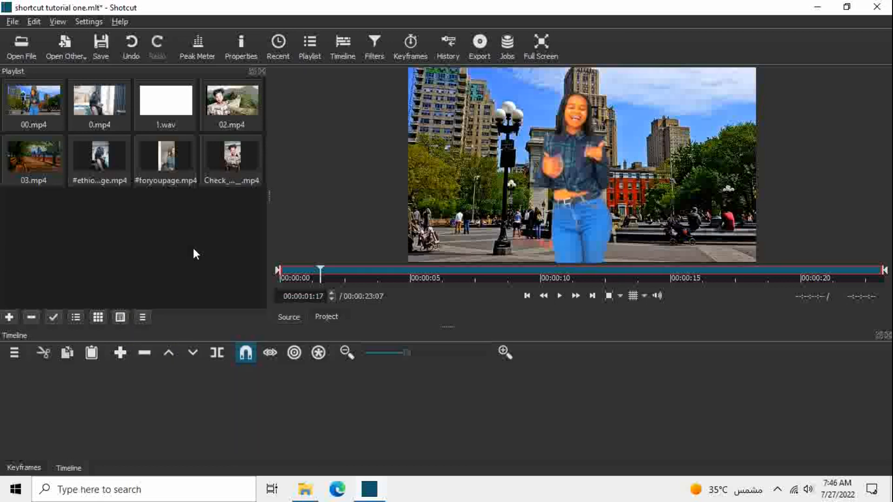
click(144, 317)
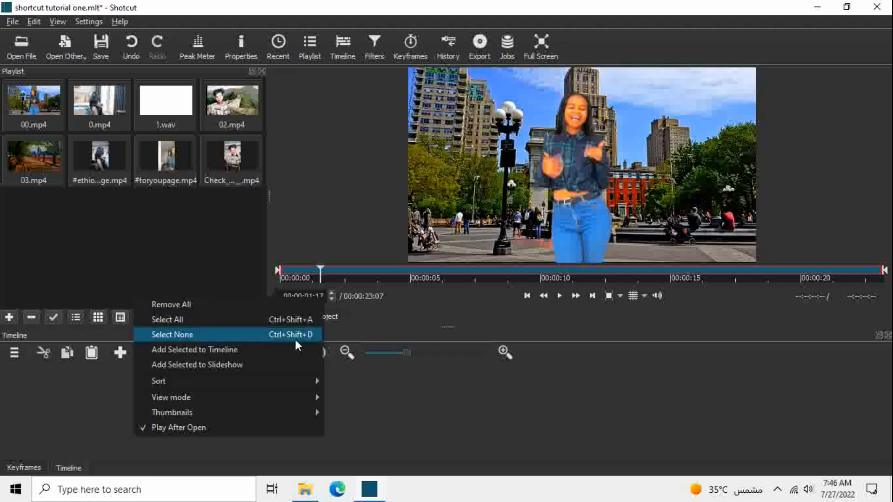
mouse_move(320, 383)
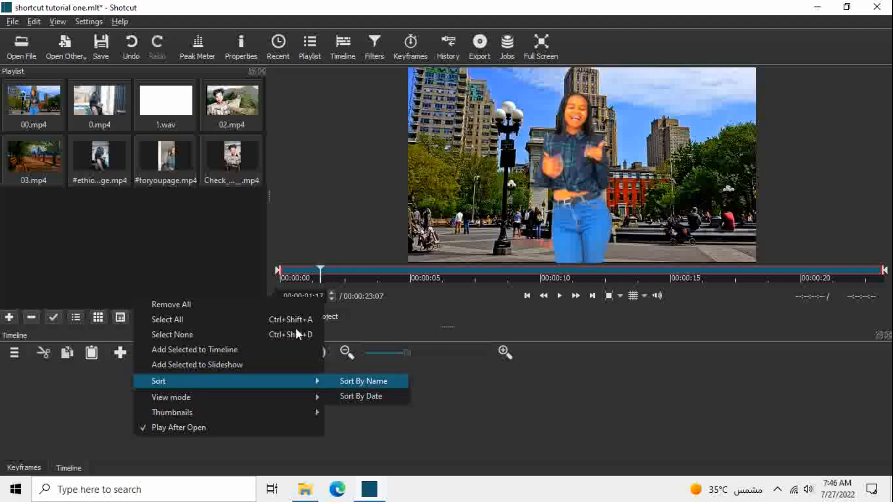
click(219, 213)
Swap the last clip in the playlist with 00.mp4 in the first position.
drag(236, 150, 3, 77)
drag(98, 102, 129, 156)
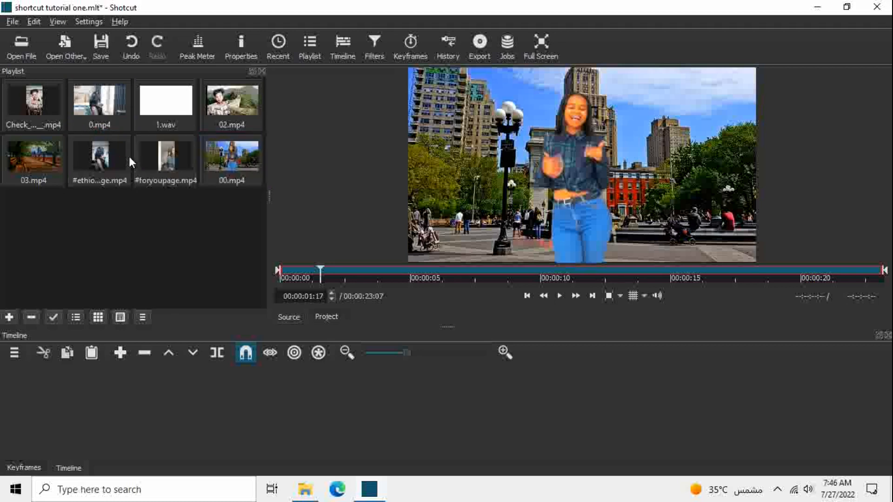
Try the In Only - Large playlist thumbnails and restore the In Only - Small setting.
click(142, 318)
mouse_move(197, 443)
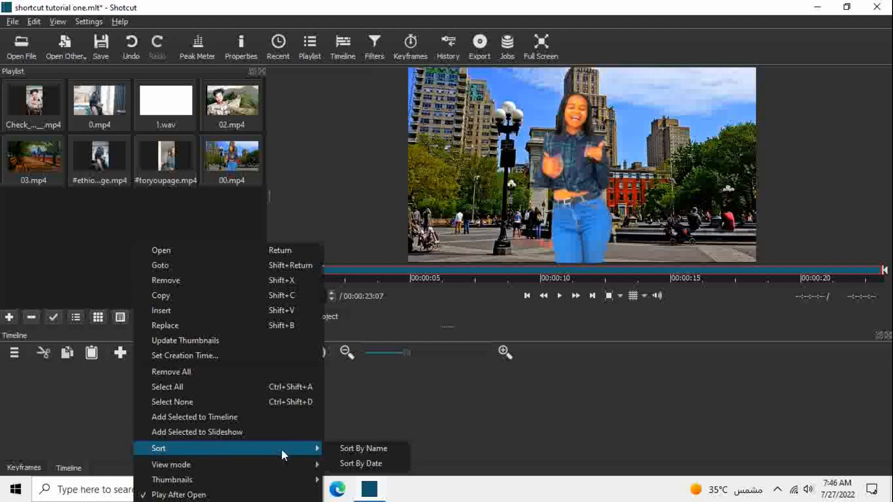
mouse_move(285, 480)
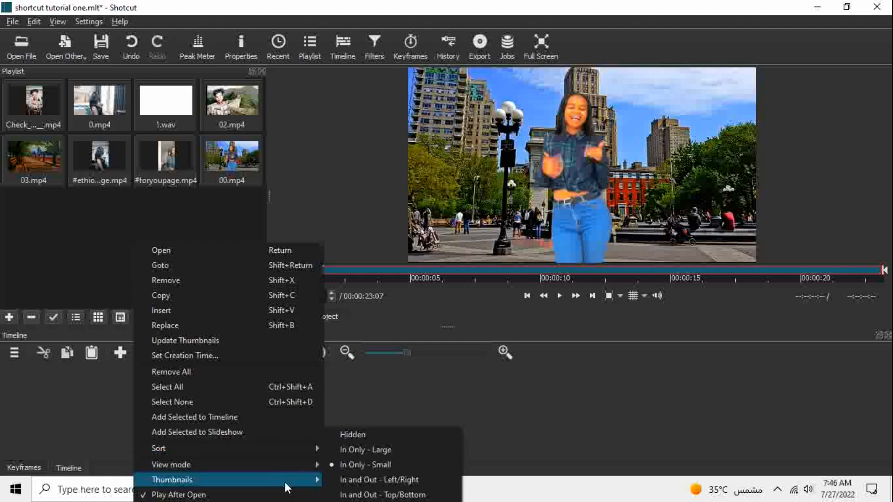
click(355, 449)
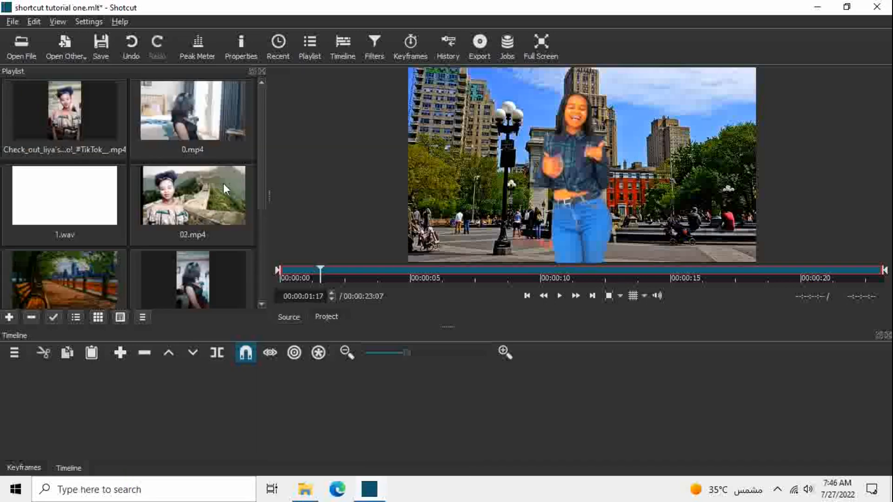
drag(262, 184, 263, 153)
click(142, 318)
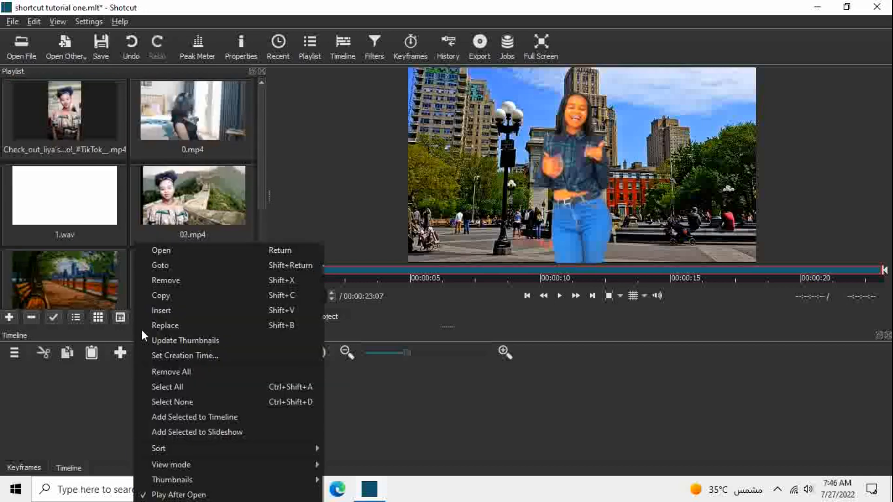
mouse_move(274, 480)
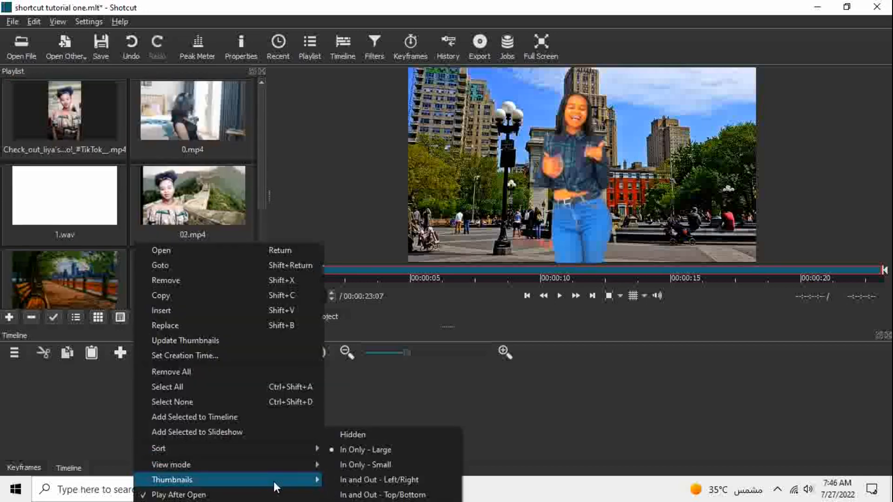
click(346, 461)
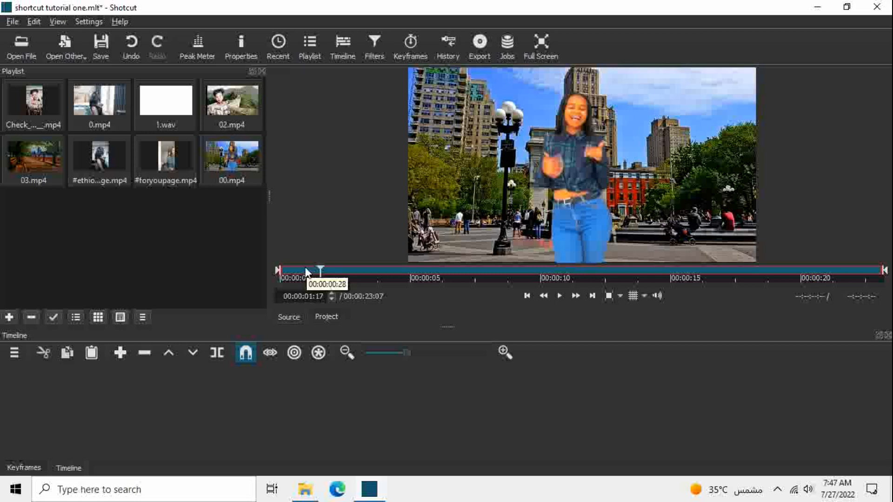
Preview the 00.mp4 clip by playing, pausing and rewinding it, and skip to its end.
click(559, 296)
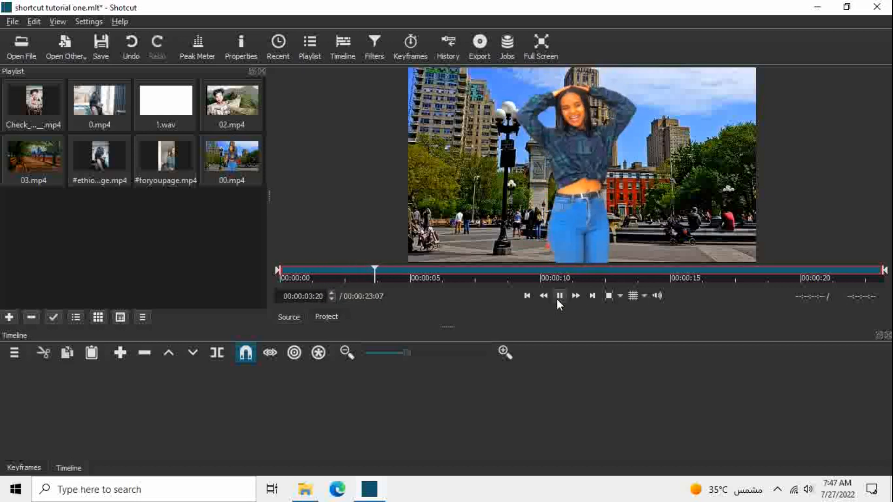
click(558, 300)
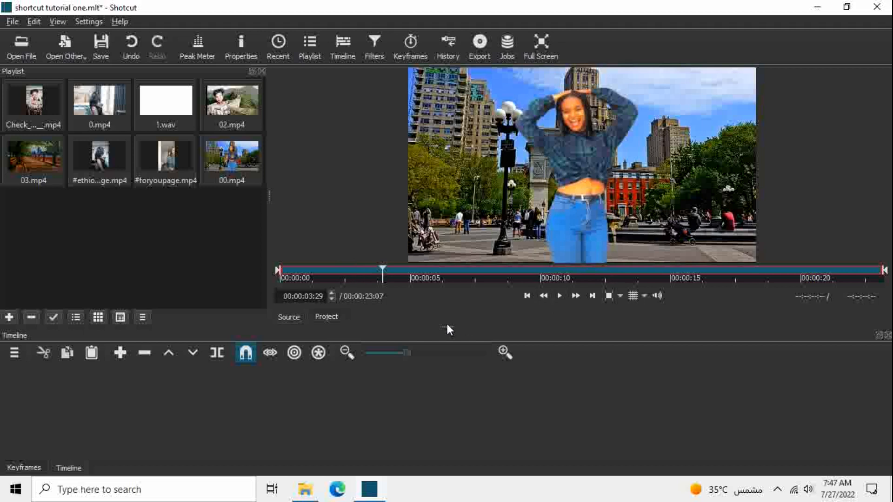
click(544, 296)
click(531, 297)
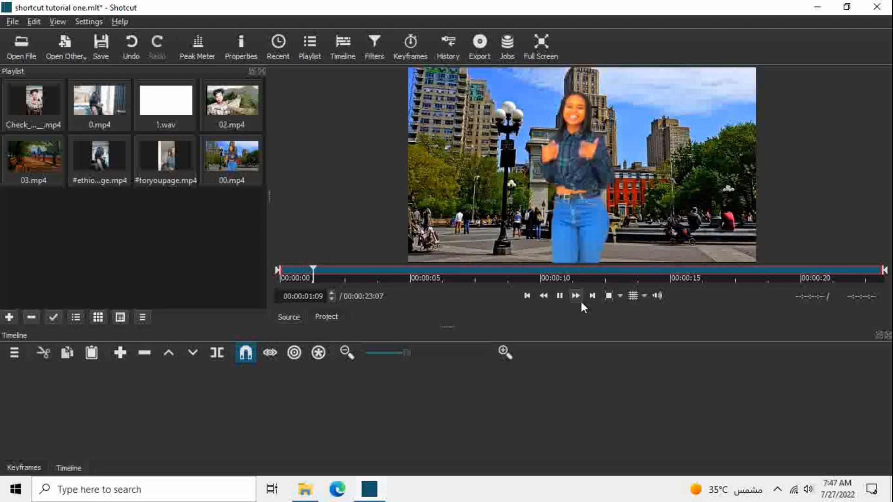
click(592, 296)
click(593, 296)
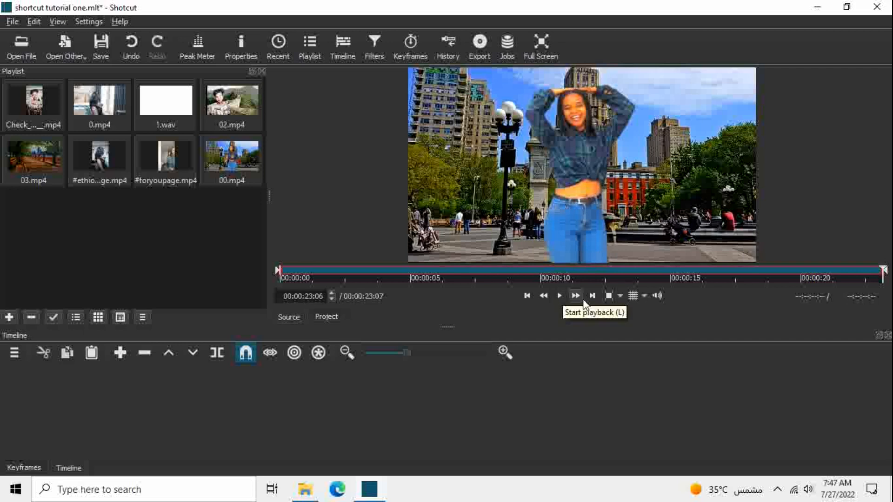
Show the grid overlay on the video preview and set it to 3x3 Grid.
click(632, 297)
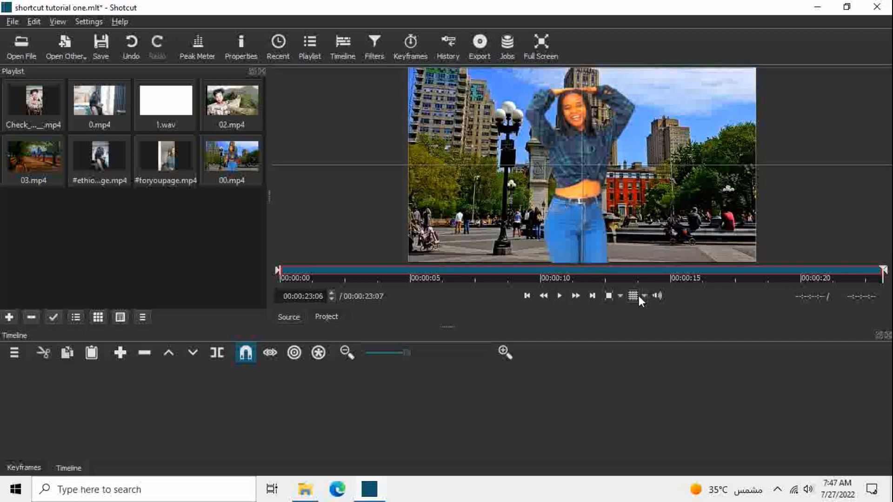
click(644, 296)
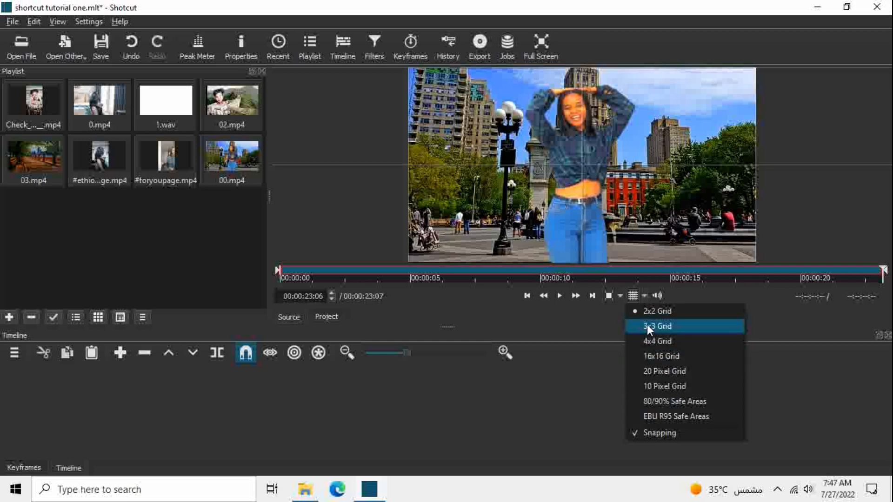
click(649, 328)
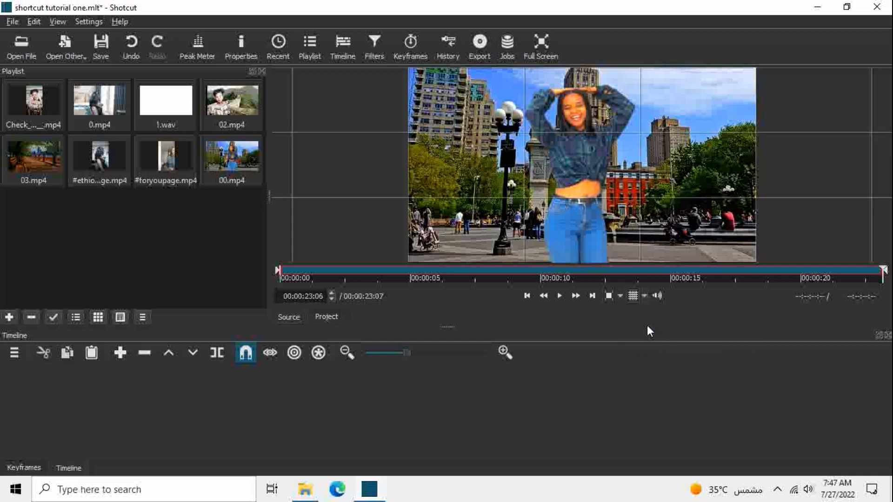
Try trimming the start of the 00.mp4 clip to 00:00:02:04 and restore its in point to 00:00:00:00.
click(656, 301)
drag(278, 269, 336, 275)
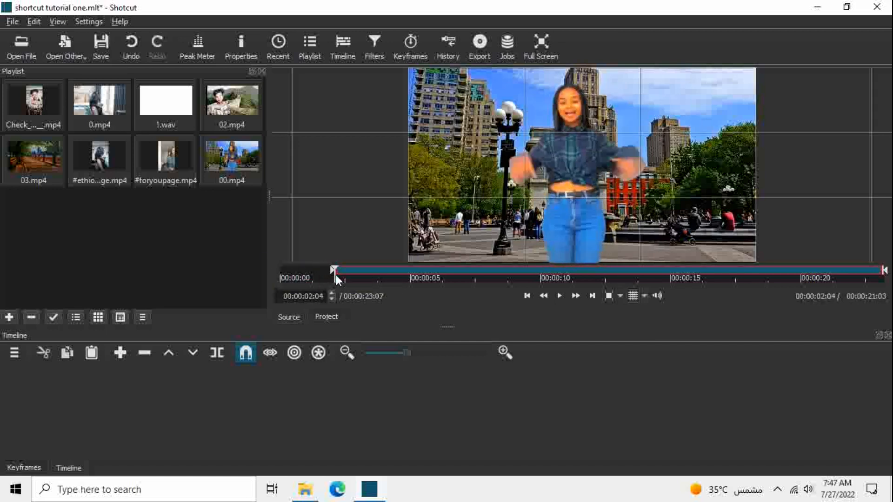
mouse_move(883, 270)
mouse_down()
mouse_move(815, 273)
mouse_move(884, 272)
mouse_up()
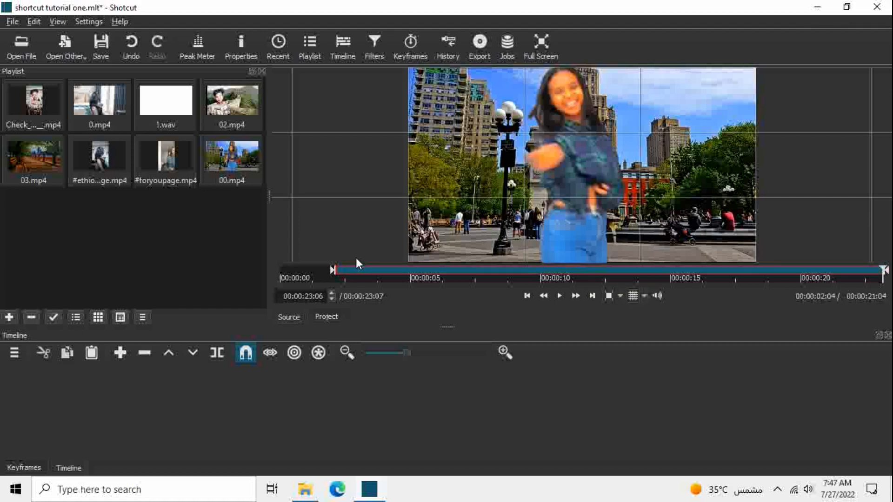
drag(333, 274, 274, 275)
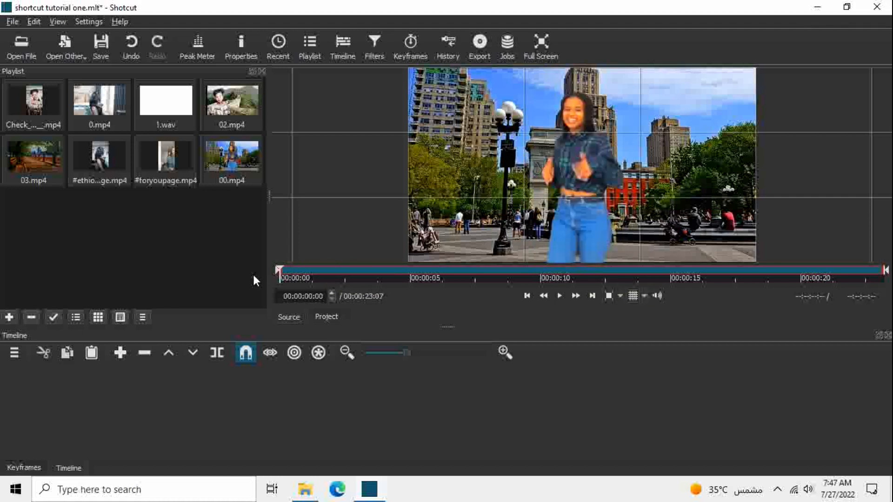
Preview the 0.mp4 clip and the 1.wav audio file from the playlist, pausing the audio playback.
click(102, 112)
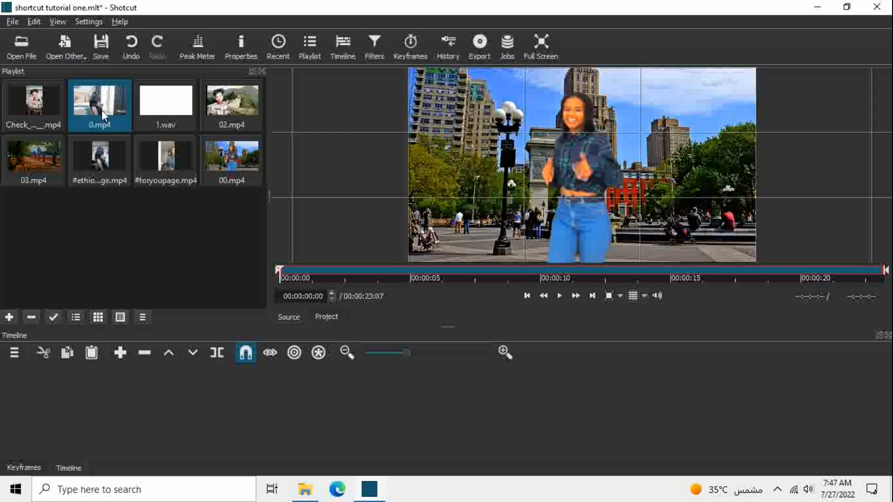
double_click(101, 110)
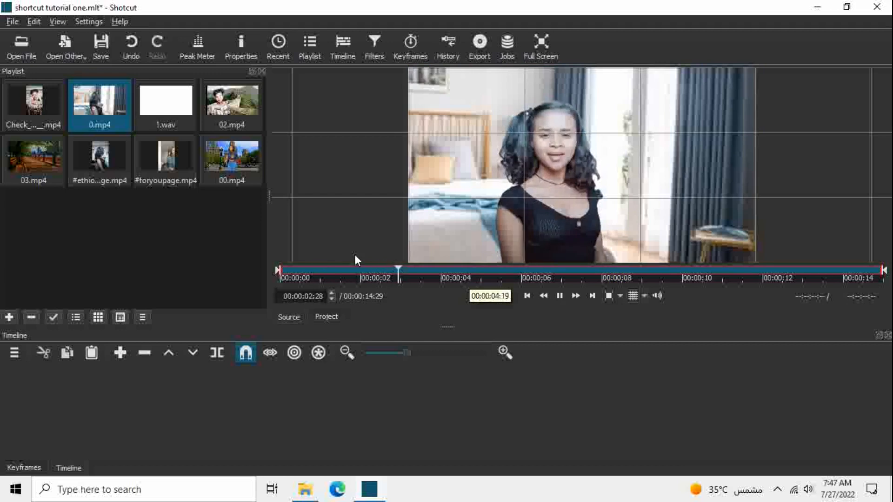
double_click(182, 115)
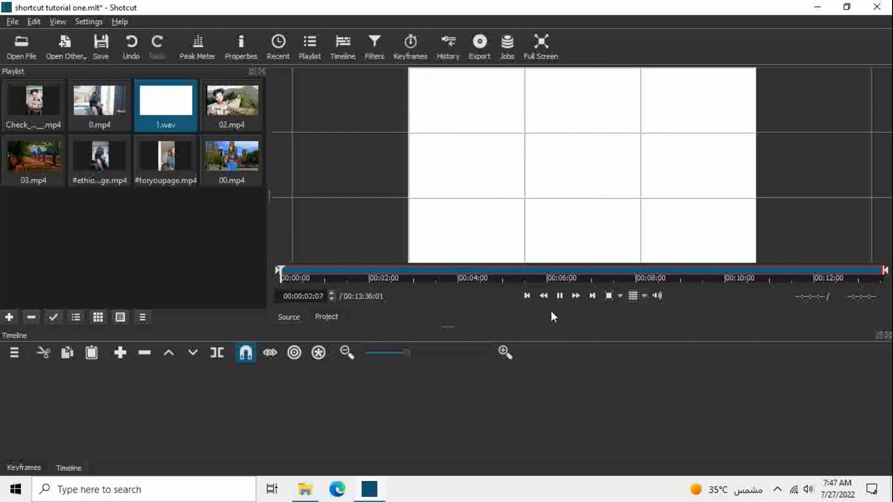
click(559, 296)
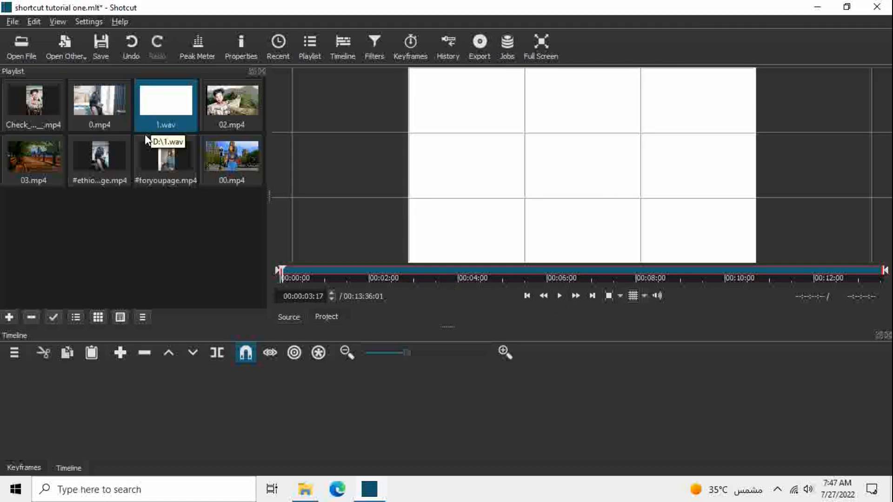
Add #ethiopian_tik_tok_#foryoupage.mp4 from the playlist to the timeline, and adjust the timeline's zoom and panel height to show it.
click(109, 156)
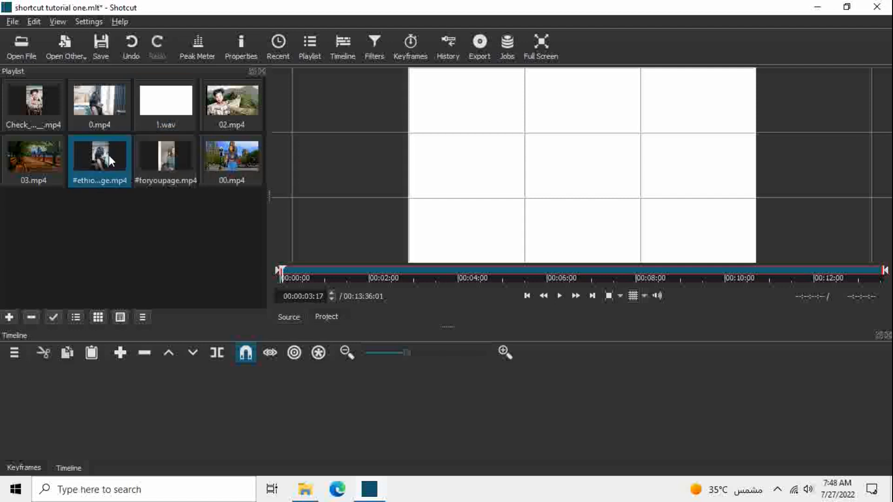
drag(109, 155, 185, 391)
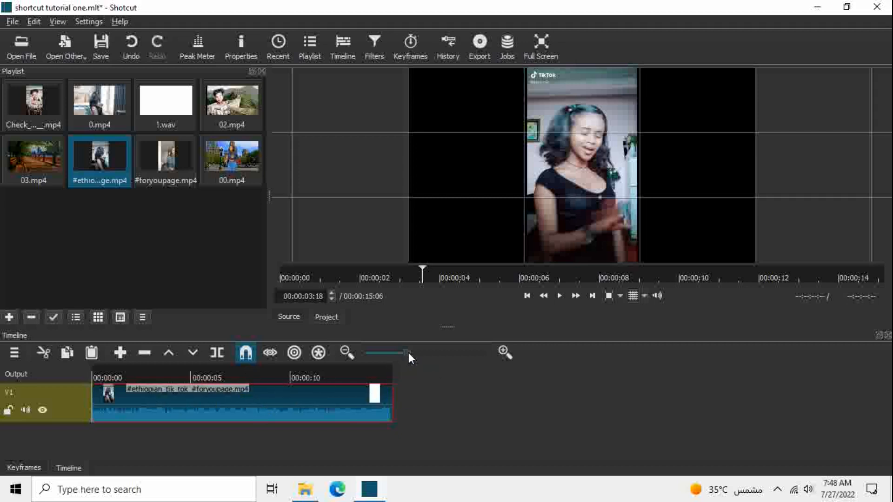
mouse_move(403, 353)
mouse_down()
mouse_move(394, 353)
mouse_move(426, 353)
mouse_move(405, 352)
mouse_up()
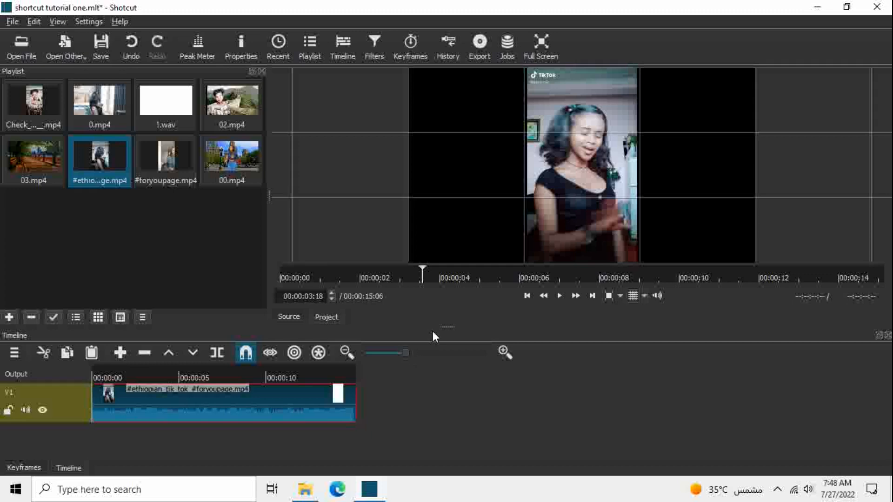
mouse_move(449, 328)
mouse_down()
mouse_move(461, 222)
mouse_move(452, 320)
mouse_up()
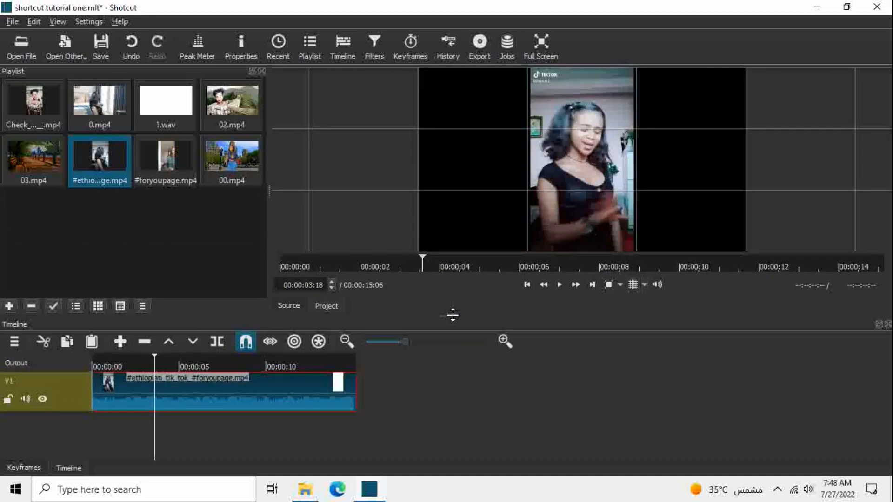
Try making the timeline tracks taller and bring them back to their original height.
right_click(71, 389)
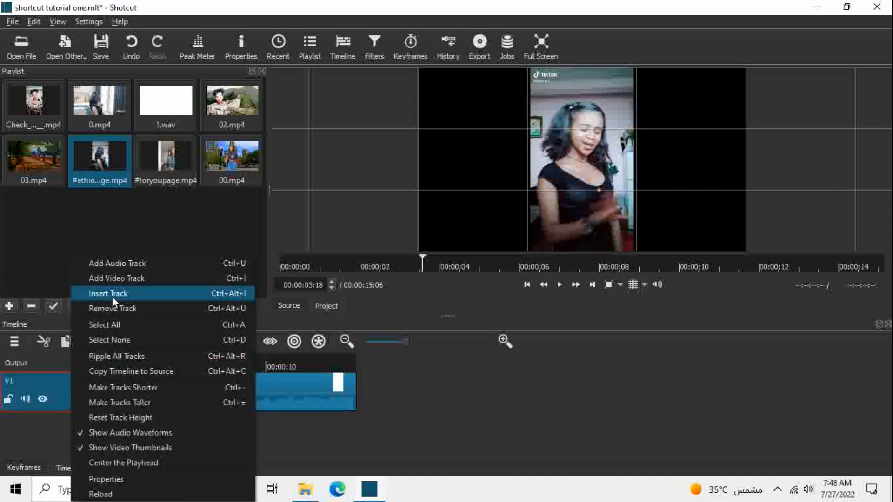
click(146, 403)
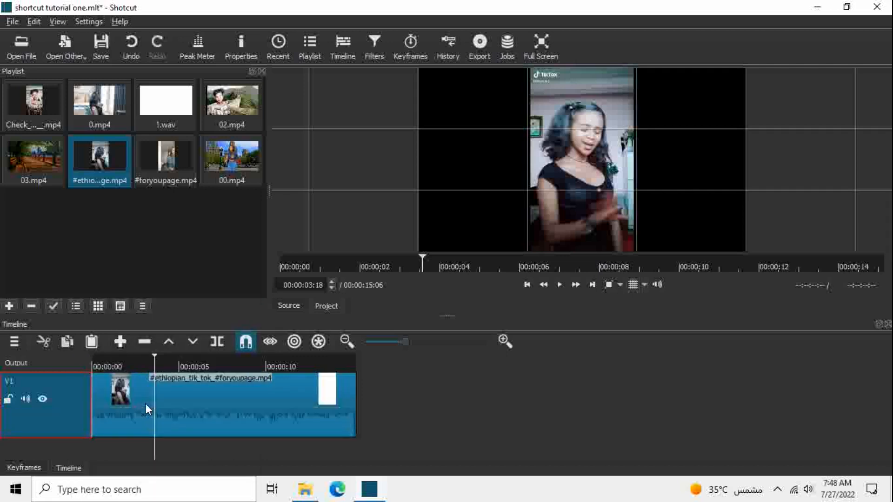
right_click(74, 419)
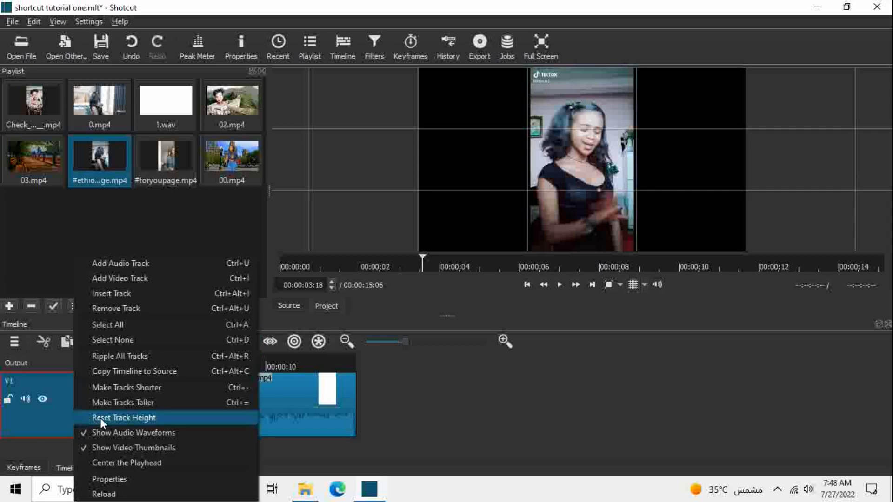
click(99, 418)
right_click(85, 418)
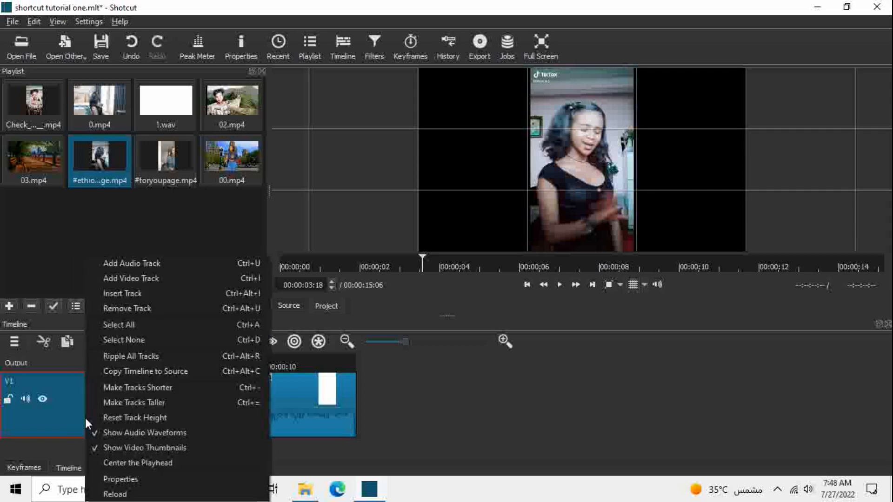
click(120, 395)
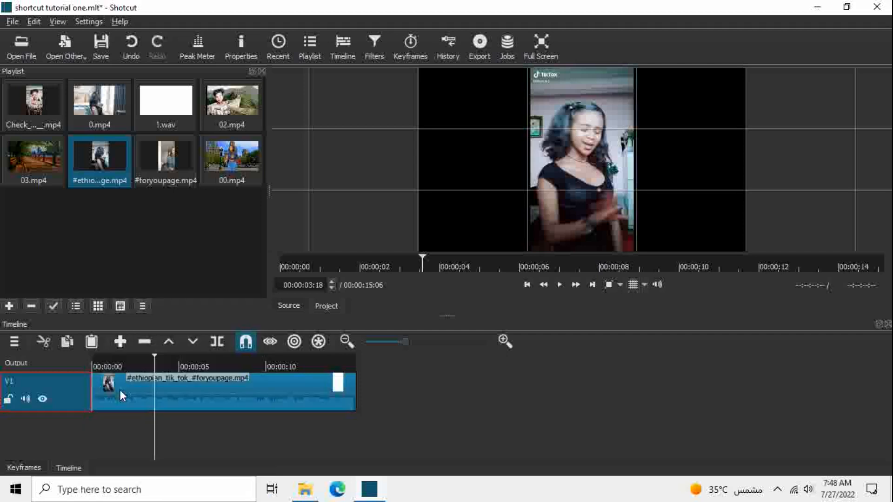
Try making the tracks shorter and taller several times, ending at the original track height.
right_click(66, 394)
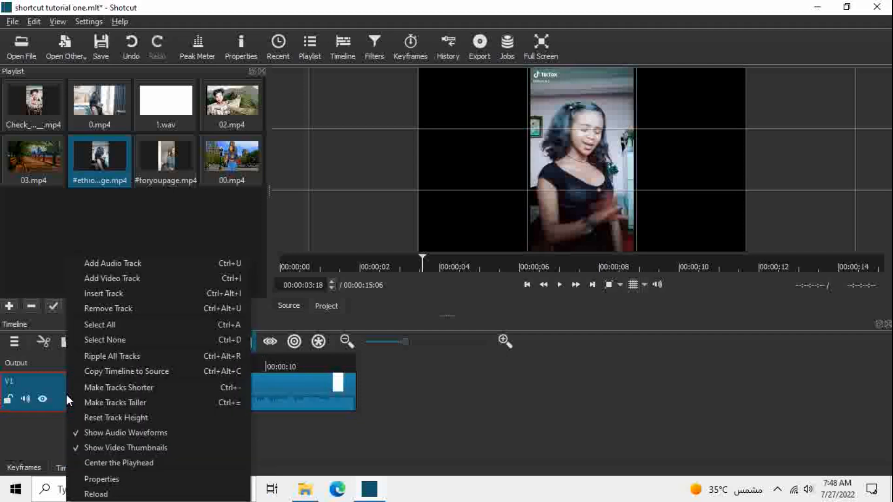
click(90, 389)
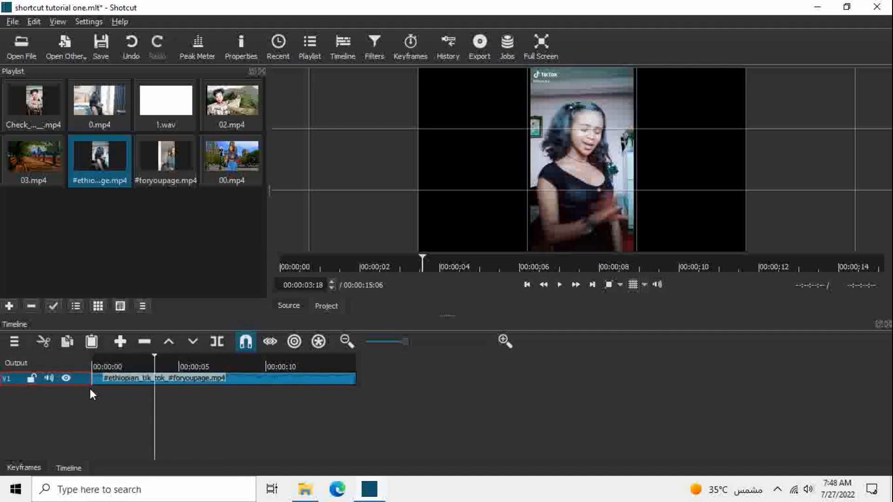
key(ctrl+plus)
key(ctrl+plus)
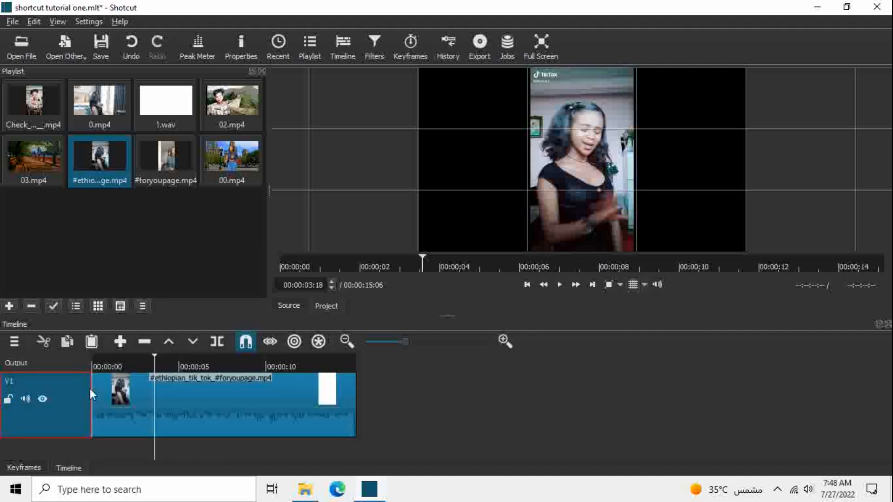
key(ctrl+minus)
key(ctrl+minus)
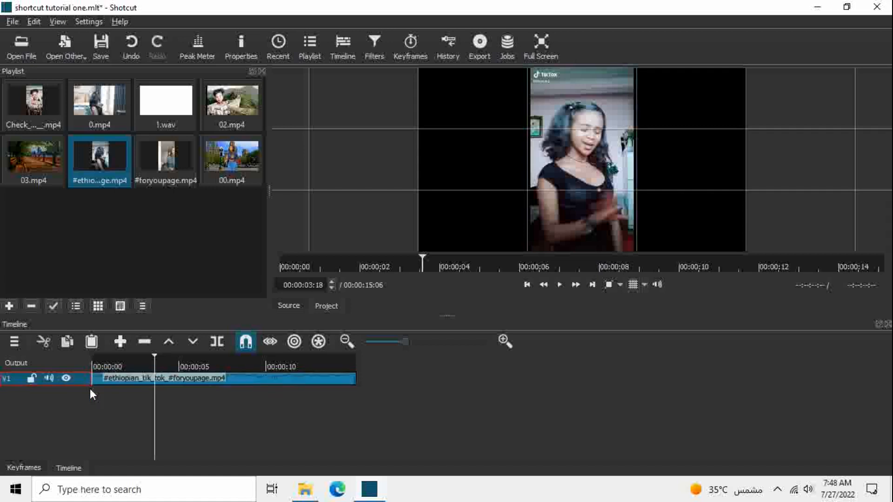
key(ctrl+plus)
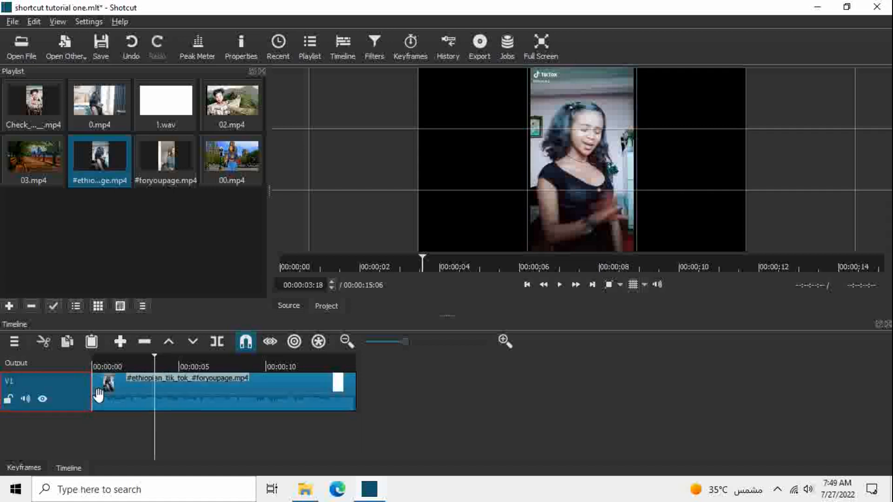
Add a second video track and an audio track to the timeline.
right_click(81, 394)
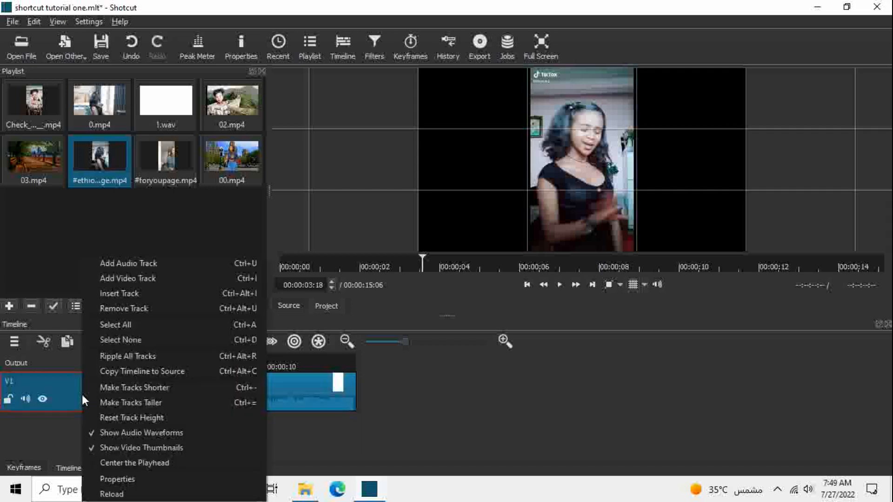
click(128, 280)
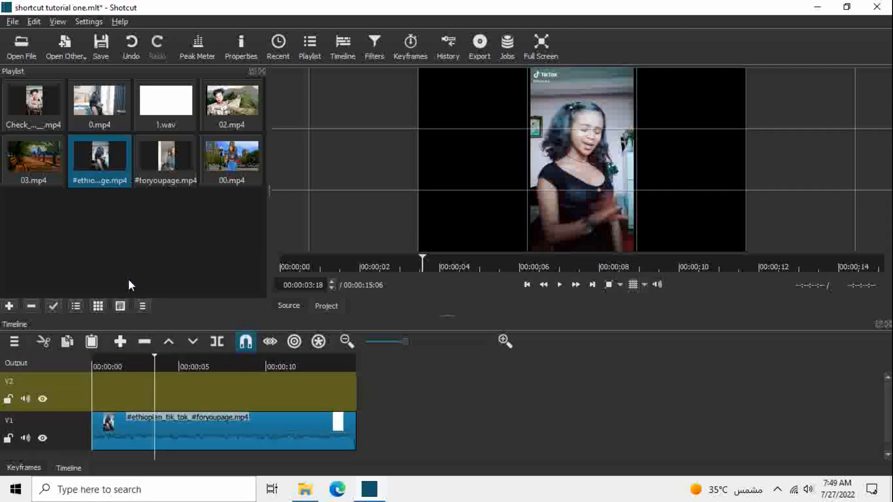
right_click(76, 394)
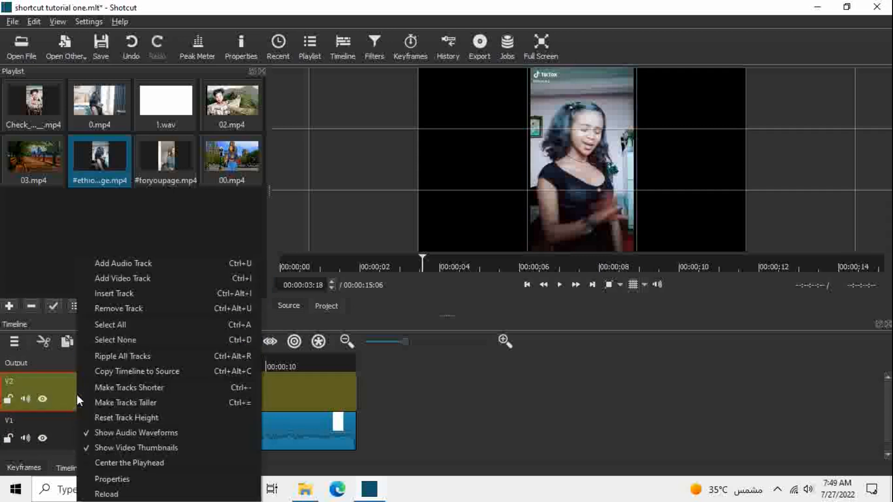
click(130, 268)
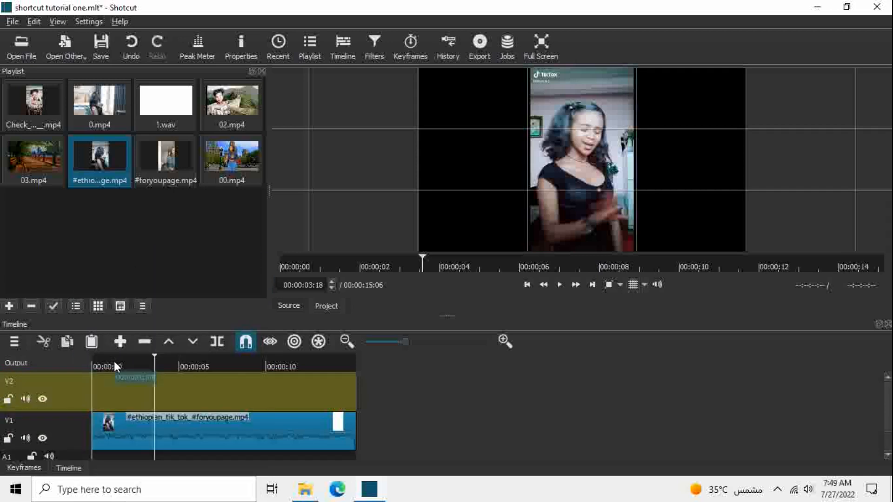
Remove the empty V2 video track and the A1 audio track from the timeline.
right_click(74, 384)
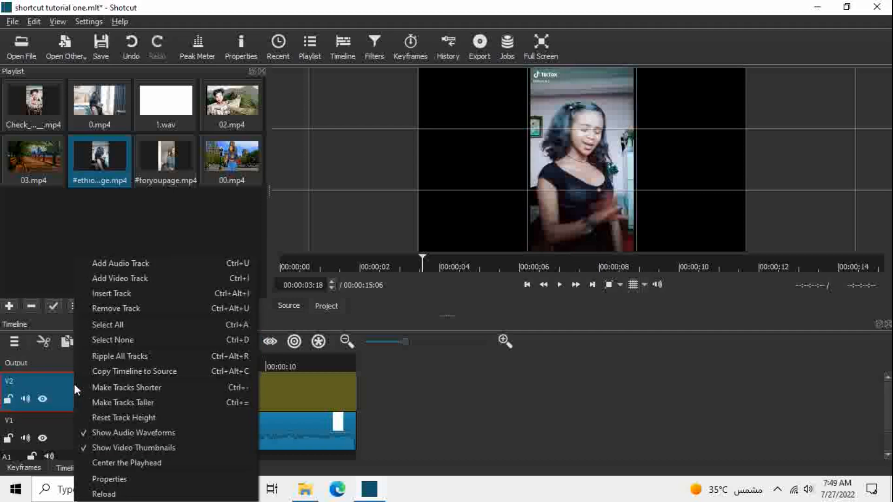
click(106, 312)
click(74, 420)
right_click(74, 420)
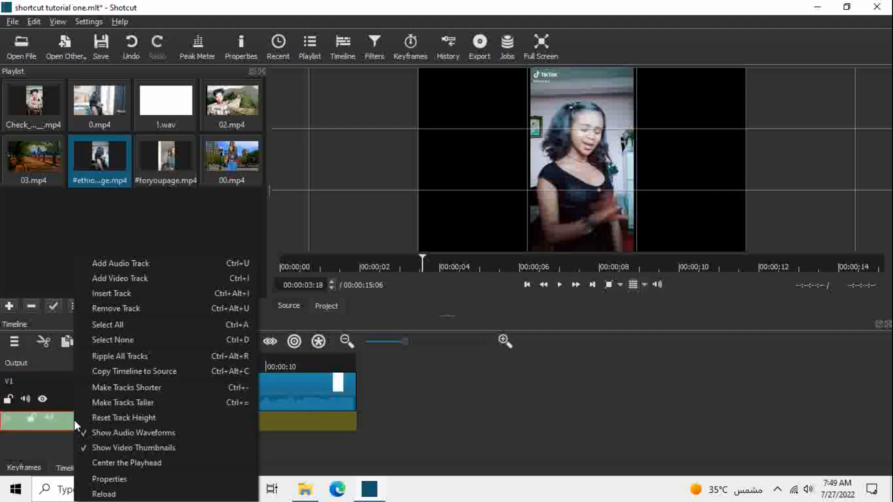
click(99, 310)
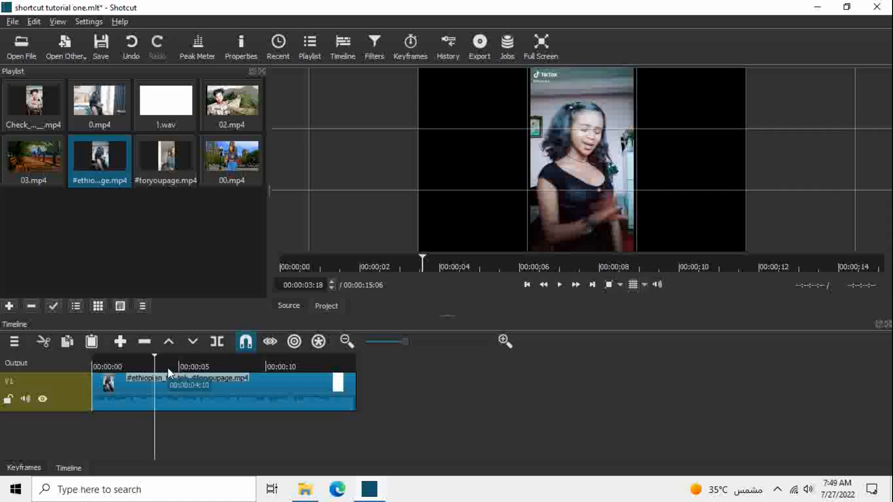
Try splitting the timeline clip at the playhead at 00:00:03:18, and undo, redo and undo the split.
click(216, 342)
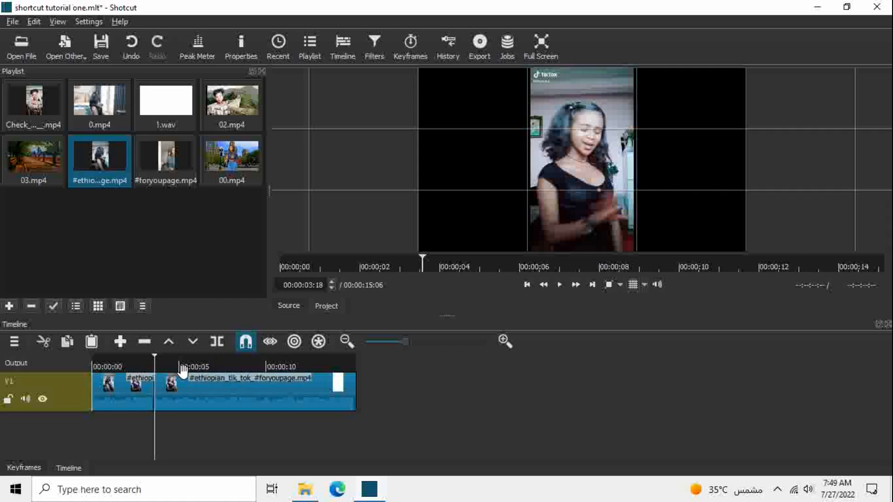
click(133, 54)
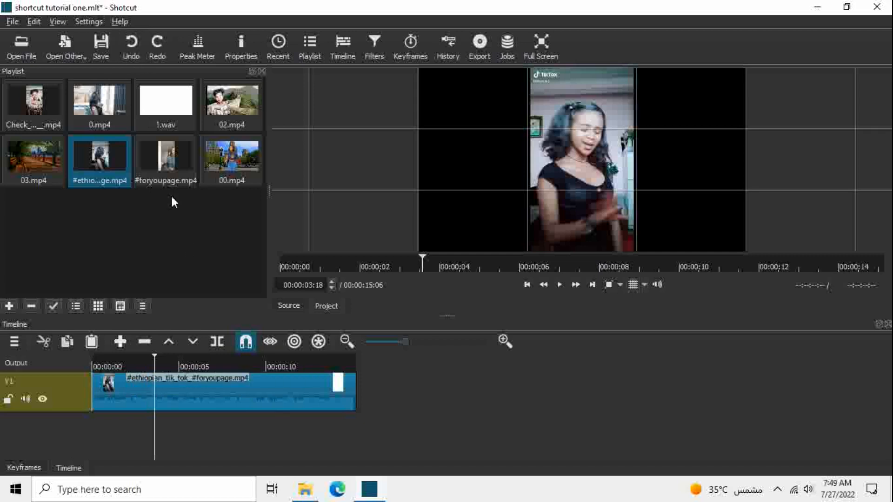
key(ctrl+y)
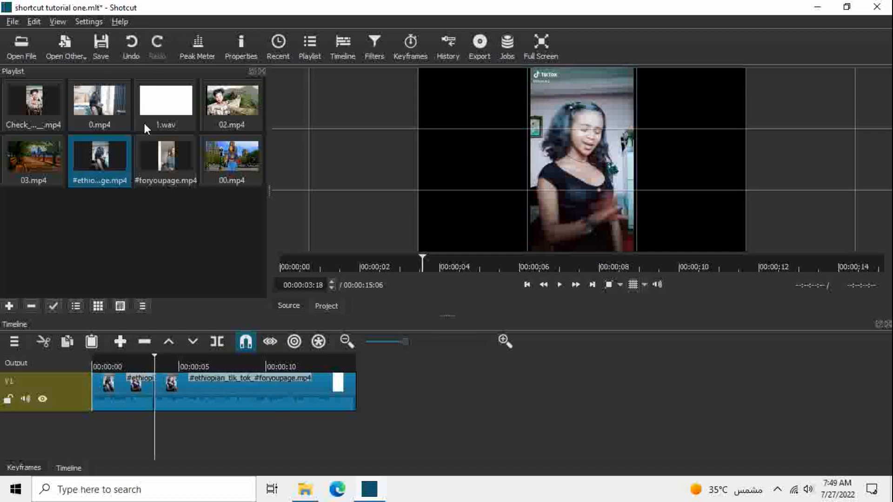
click(133, 46)
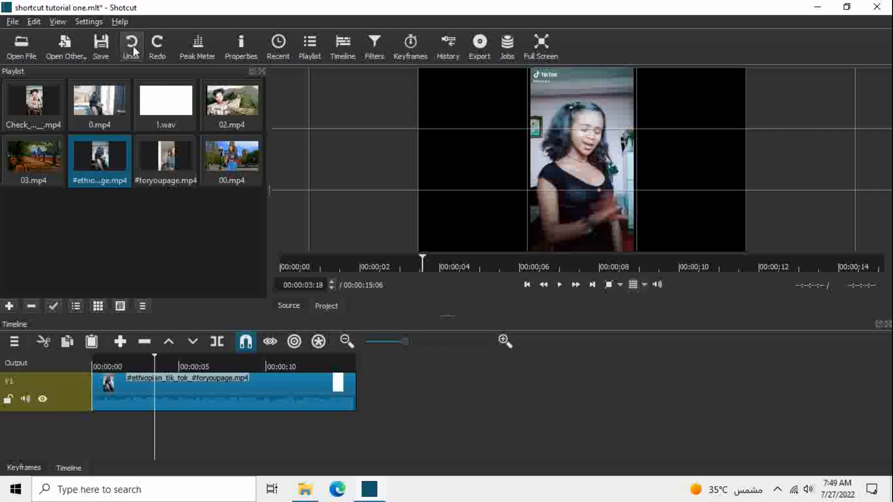
Play the timeline clip from near its start and pause it at about three seconds.
click(99, 358)
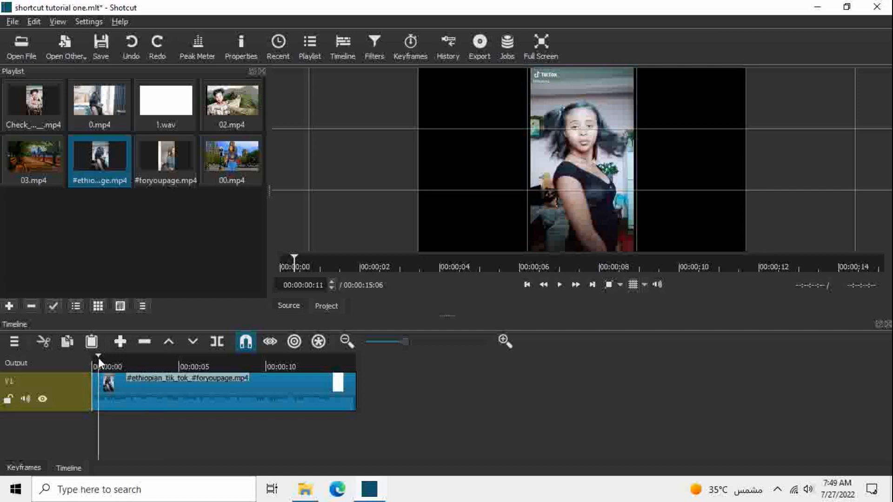
key(space)
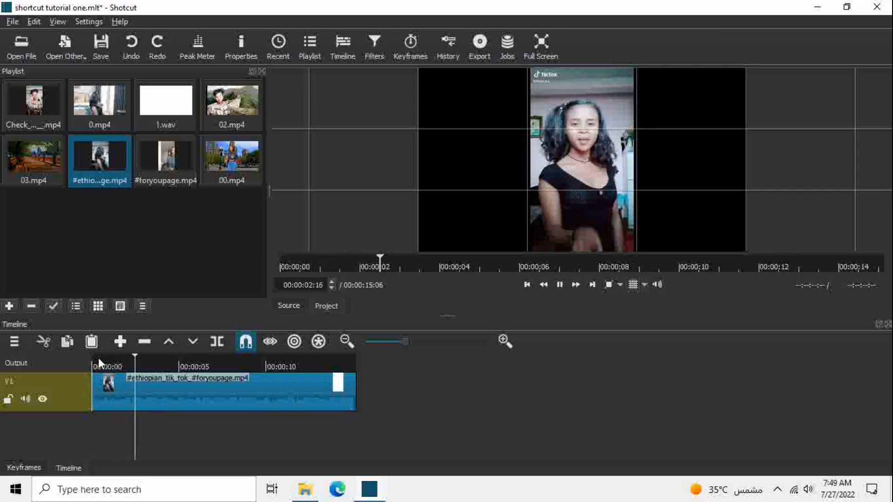
key(space)
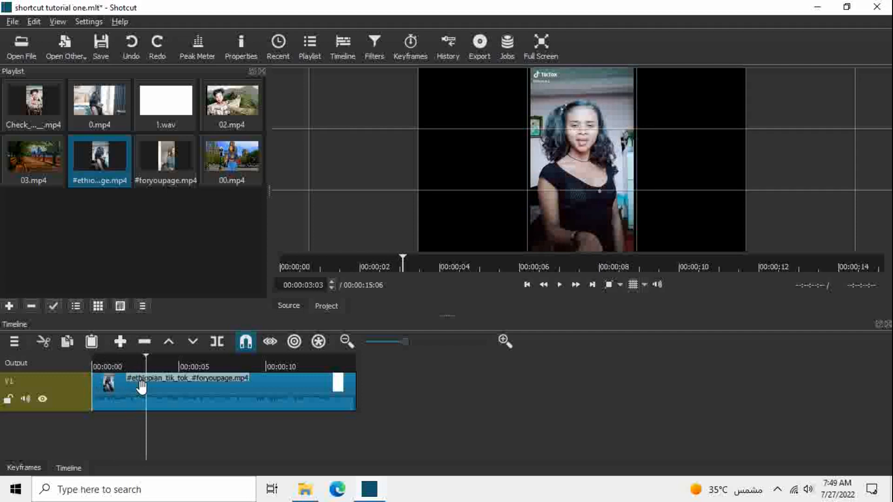
Try trimming the clip's start to the playhead at 00:00:03:03, once leaving a gap and once rippling, and undo each trim.
key(i)
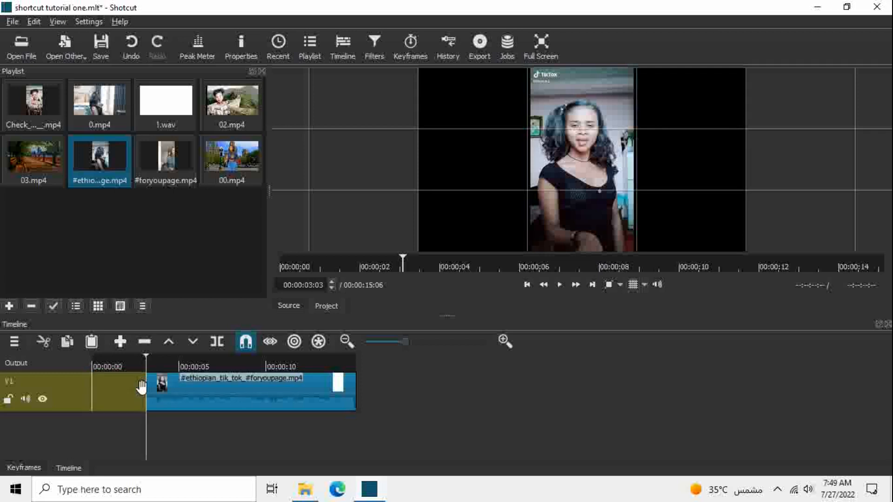
click(131, 43)
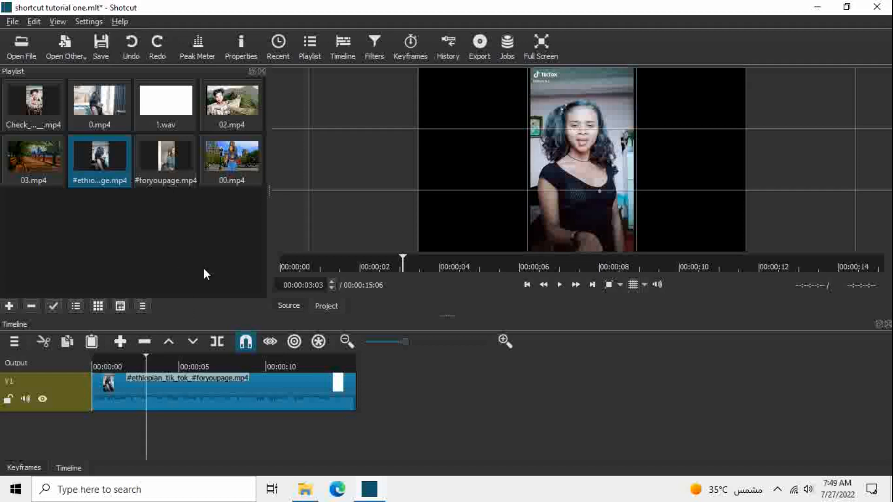
key(q)
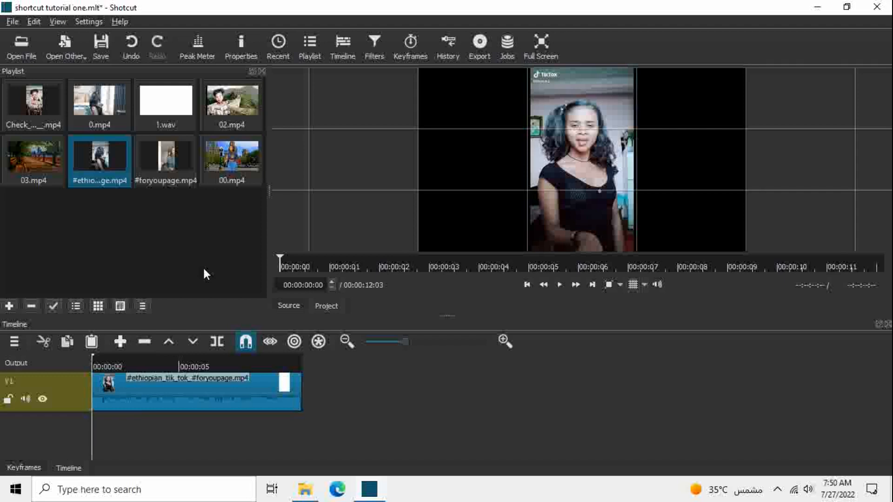
click(132, 46)
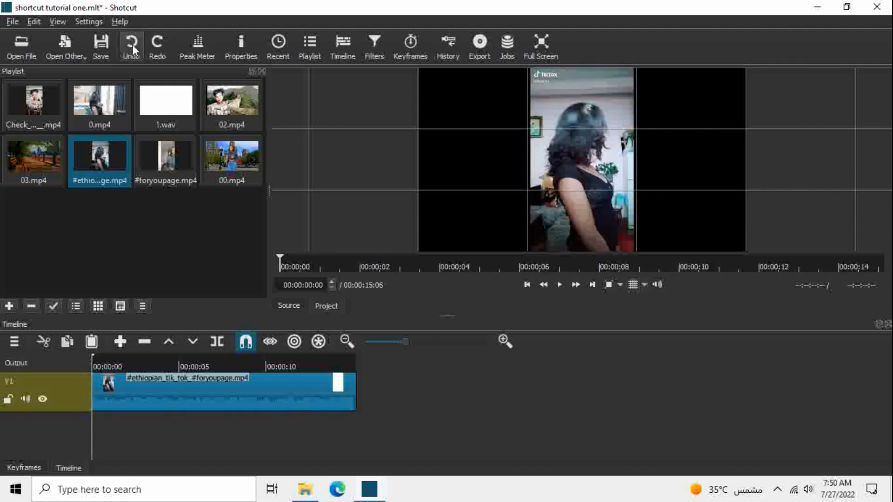
Try trimming the clip's end to the playhead at about 00:00:11:19, twice, undoing each trim.
click(294, 364)
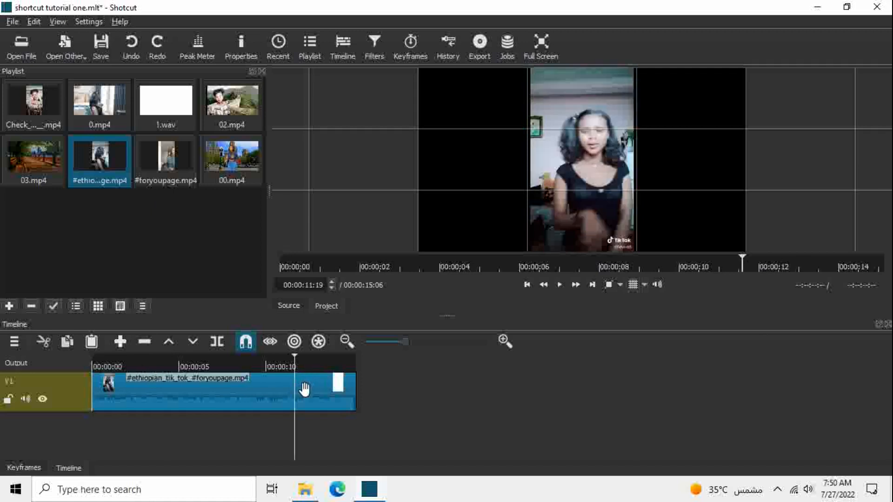
key(])
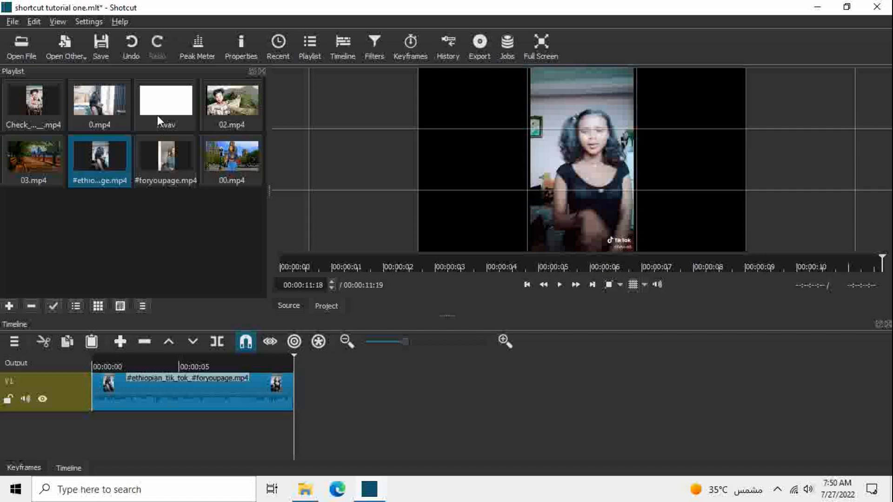
click(131, 46)
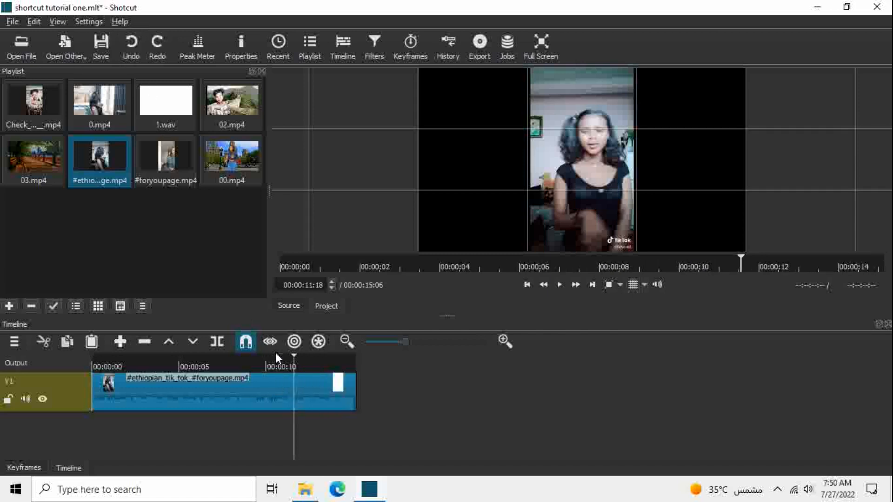
key(])
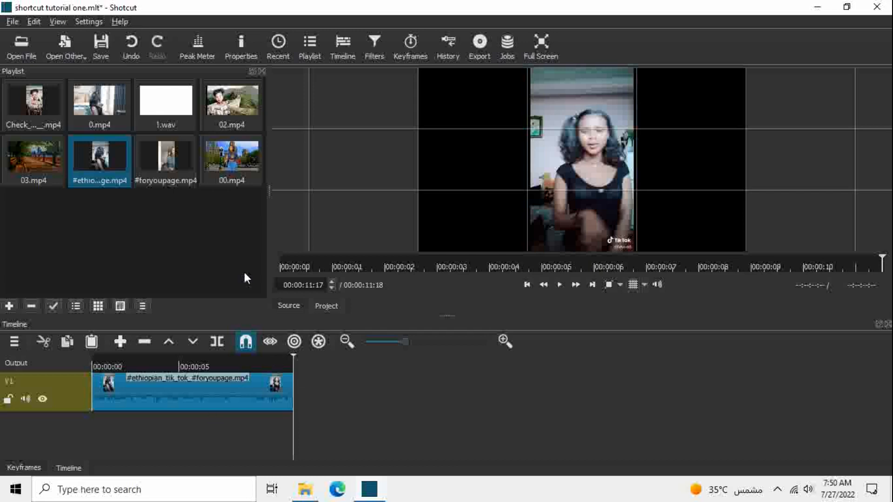
click(131, 44)
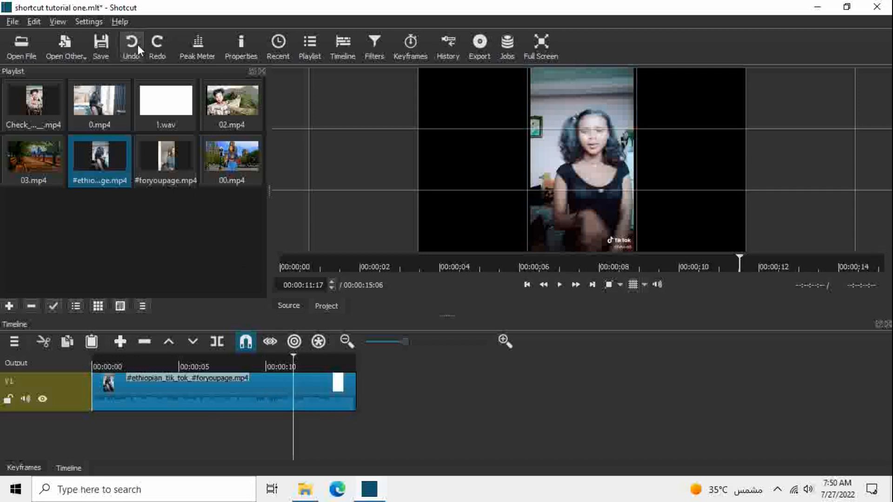
Split the timeline clip at 00:00:11:17, try deleting the piece after the split, and undo only the deletion.
click(220, 344)
click(326, 401)
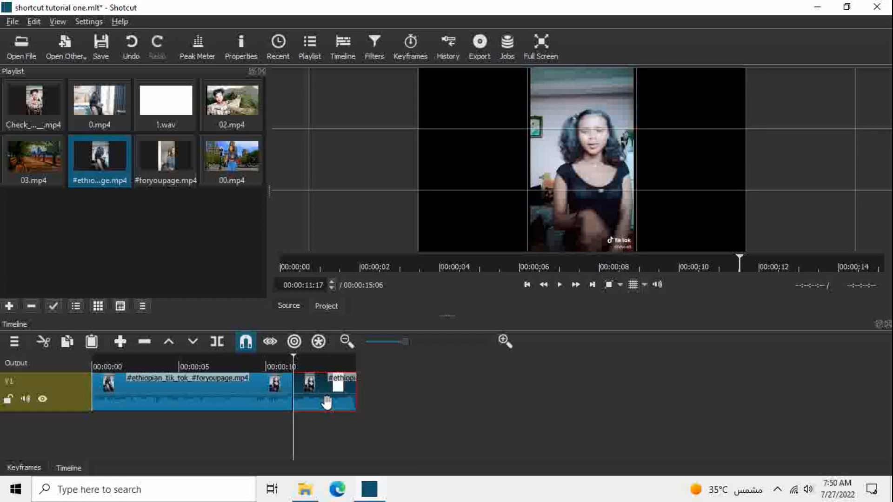
key(Delete)
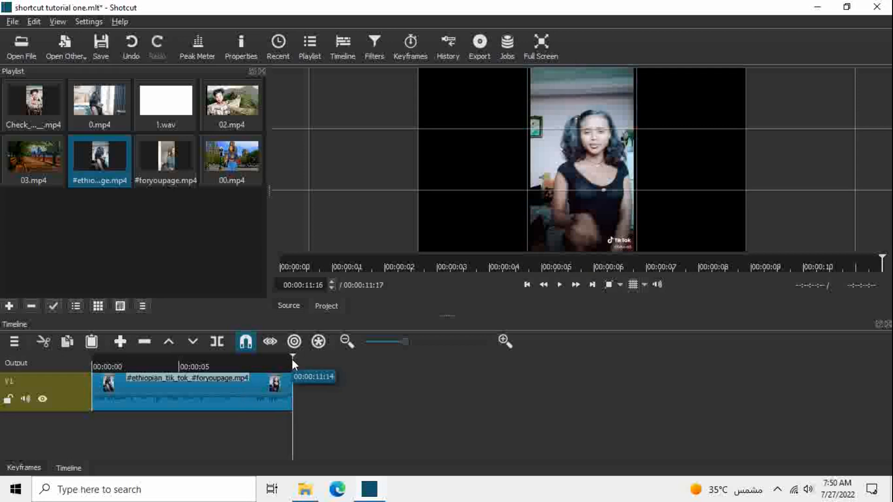
click(139, 50)
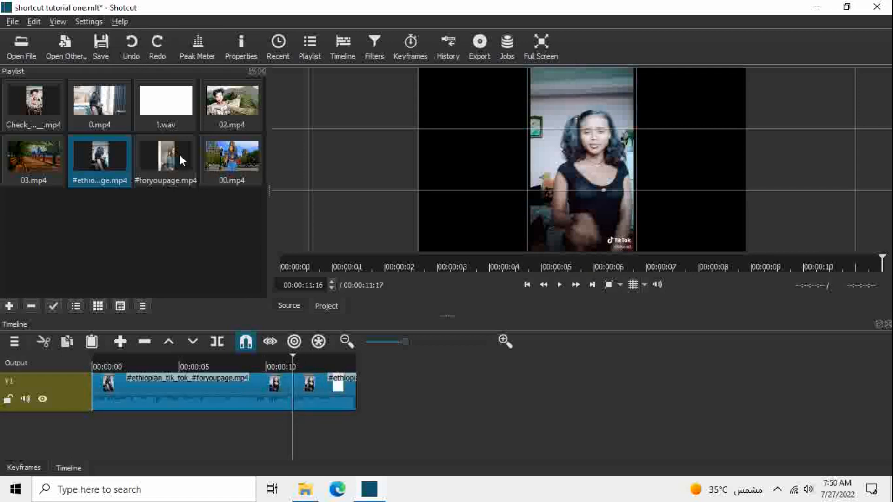
Add 0.mp4 from the playlist to track V1 after the existing clips, leaving a small gap before it.
click(218, 158)
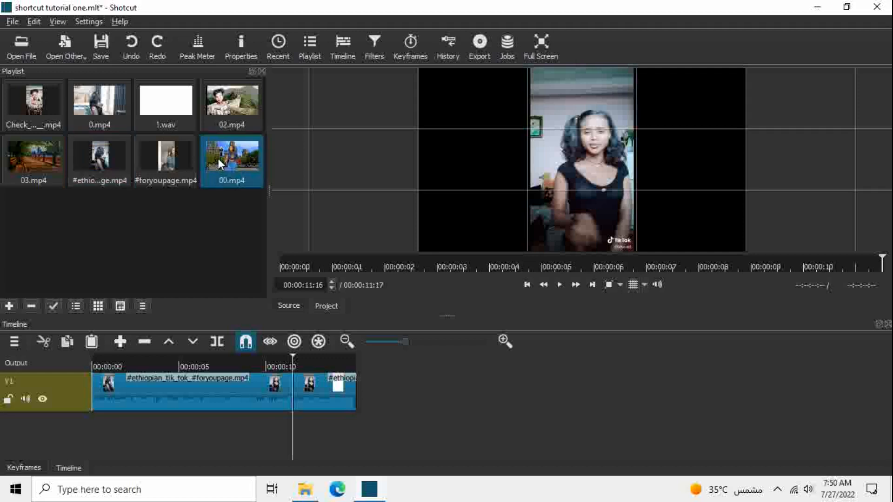
click(92, 118)
drag(91, 113, 370, 407)
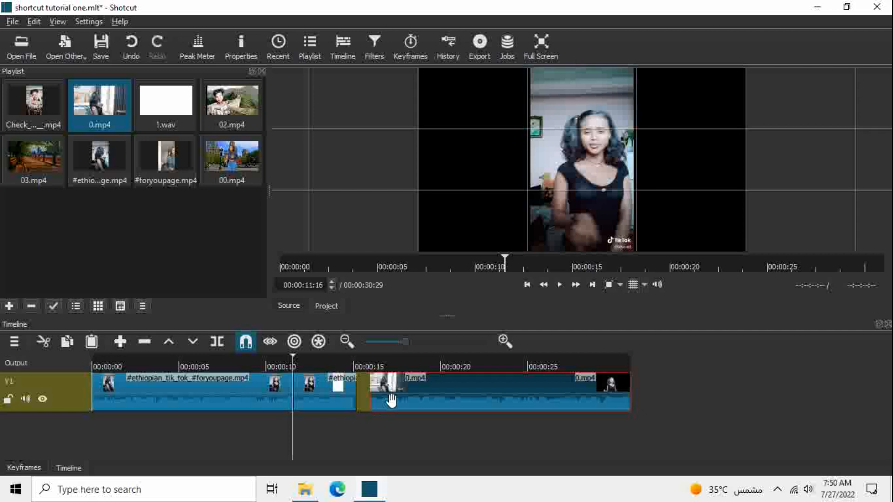
Try moving the 0.mp4 clip with snapping off and on, leaving it flush against the end of the preceding clip.
drag(386, 395, 406, 398)
click(247, 343)
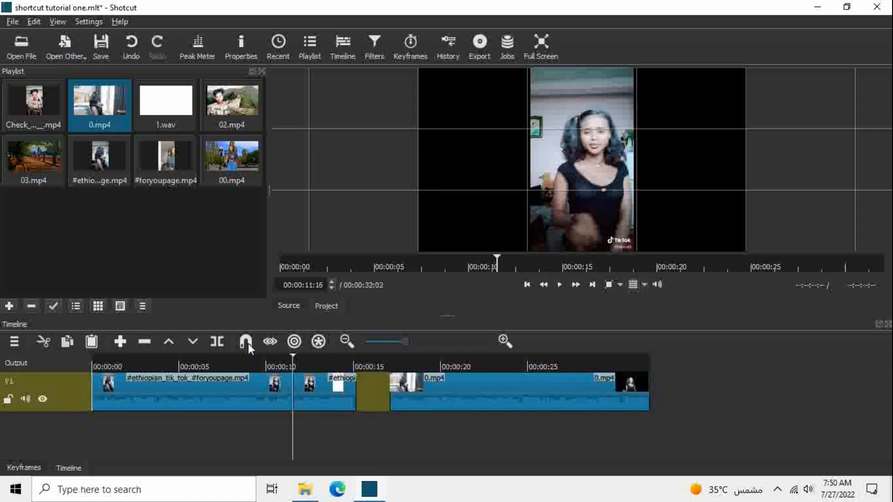
drag(424, 398, 386, 401)
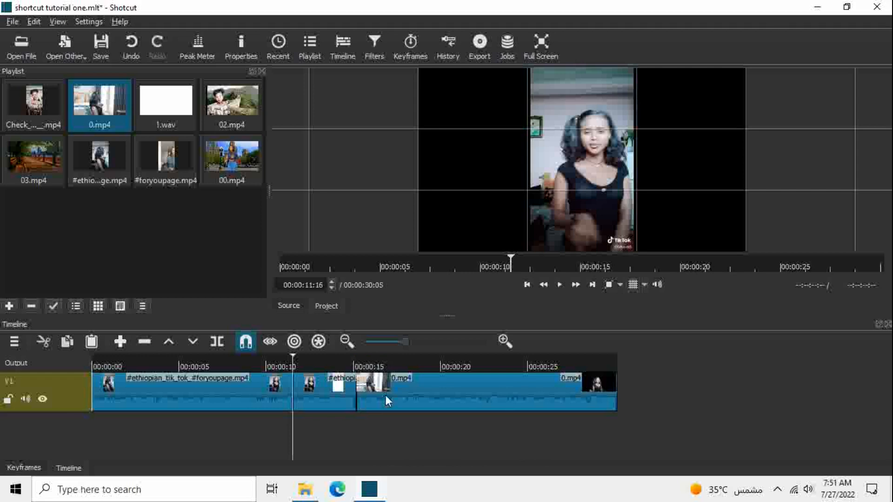
key(ctrl+z)
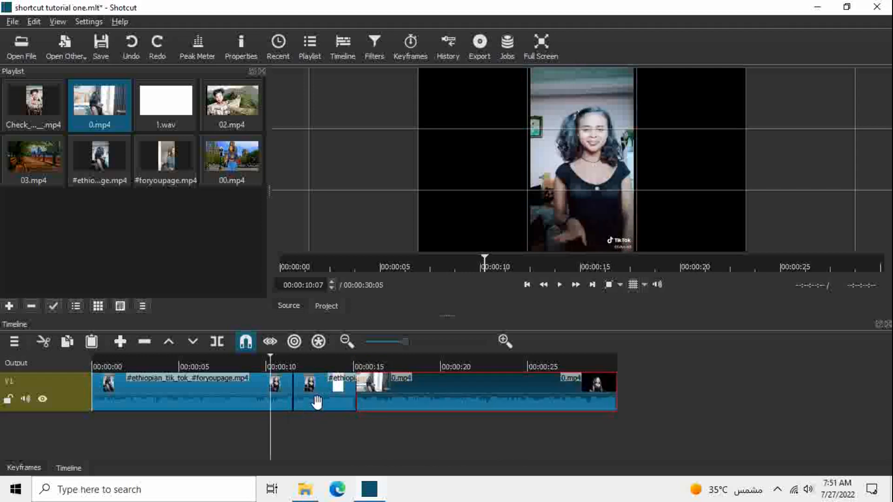
Try moving the short second #ethiopian piece onto the first piece without rippling, and undo the overlap.
drag(317, 401, 160, 399)
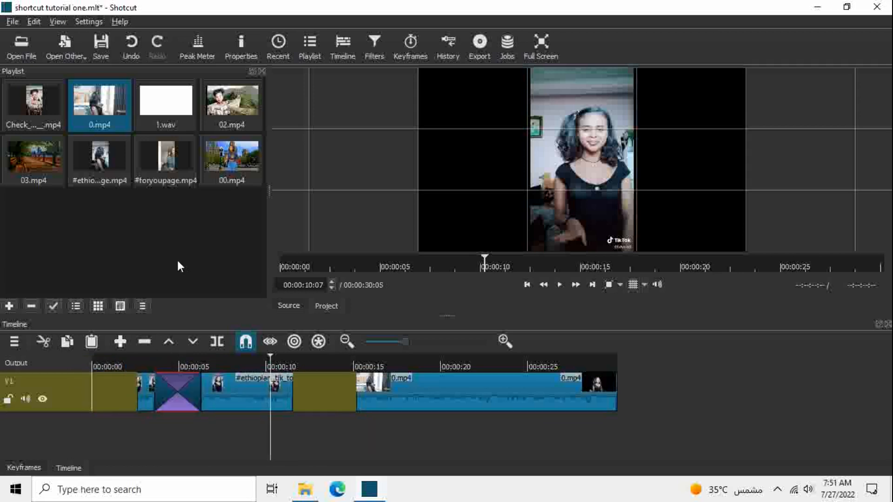
click(129, 46)
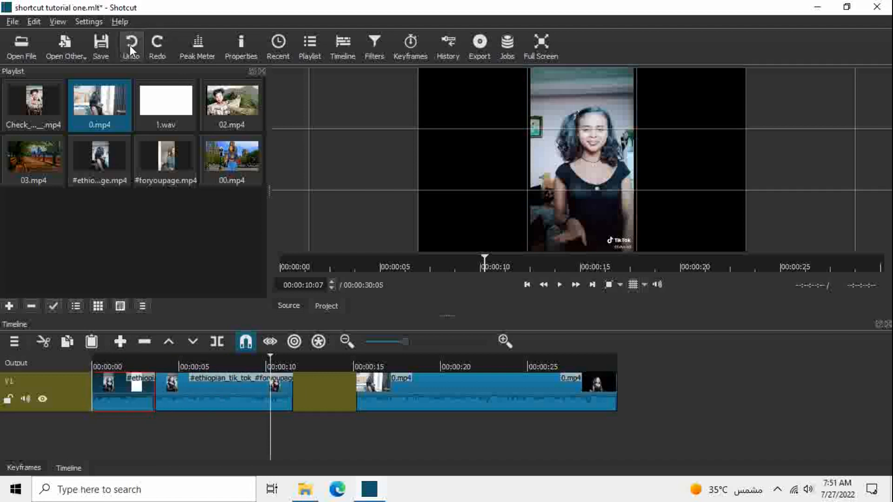
click(130, 46)
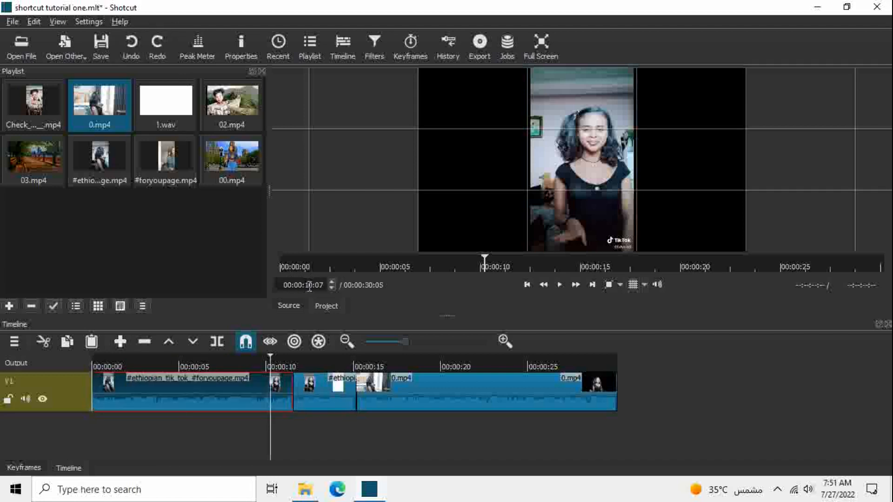
With Ripple trim and drop on, move the short #ethiopian piece to the timeline's start and insert 0.mp4 right after it.
click(295, 343)
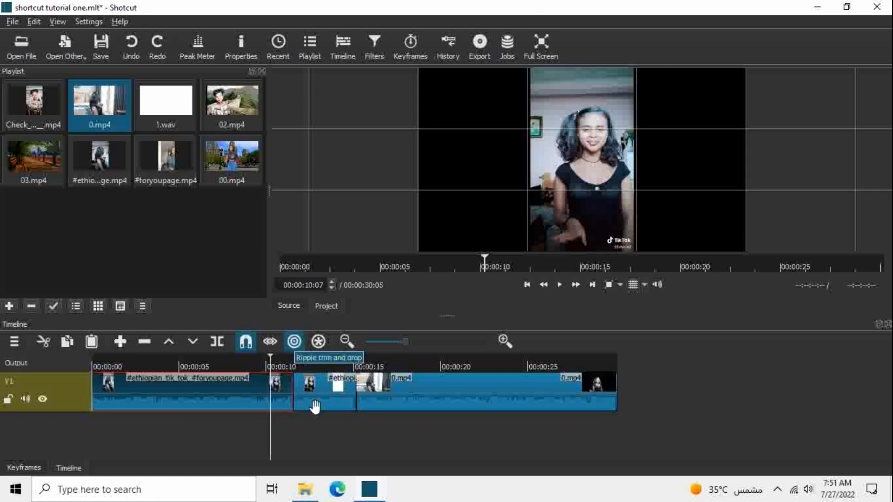
drag(315, 397, 109, 386)
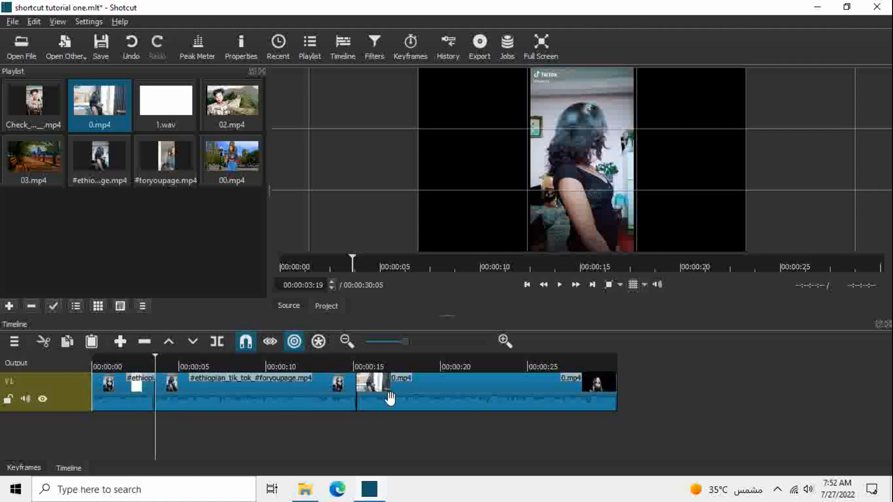
drag(390, 397, 178, 393)
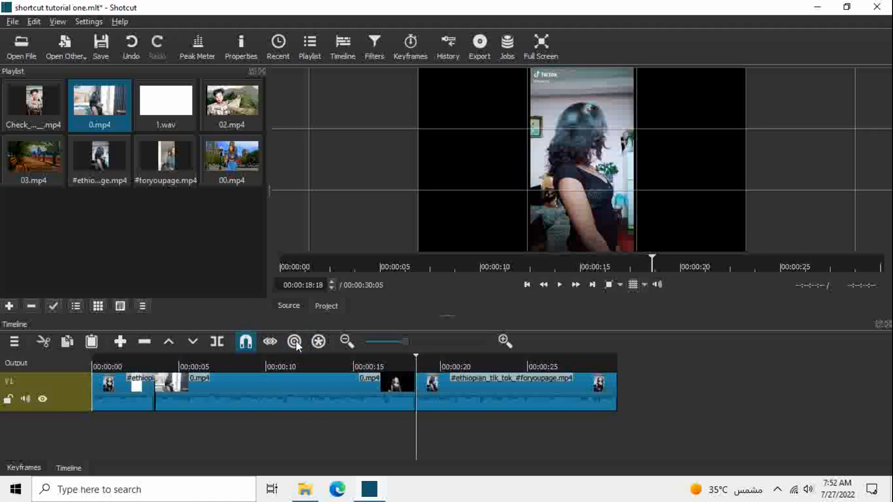
With rippling off, try overlapping 0.mp4 onto the end of the first clip, play across the transition, and undo the overlap.
click(189, 400)
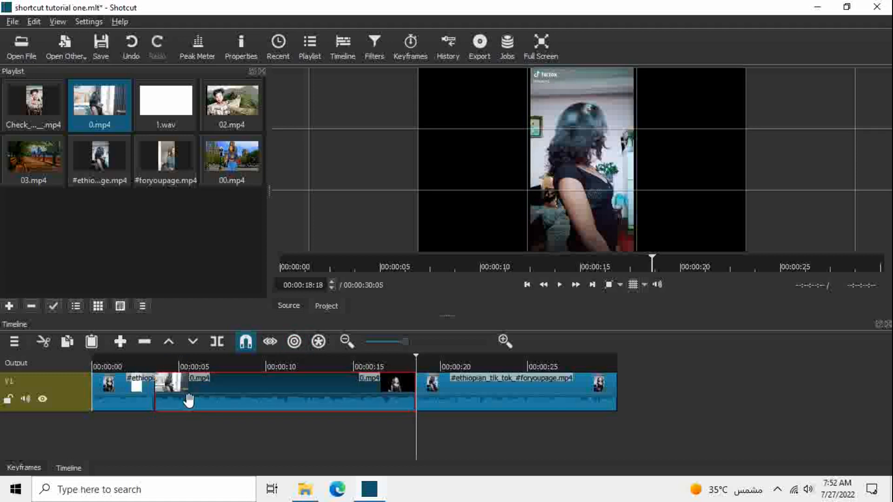
drag(188, 400, 167, 401)
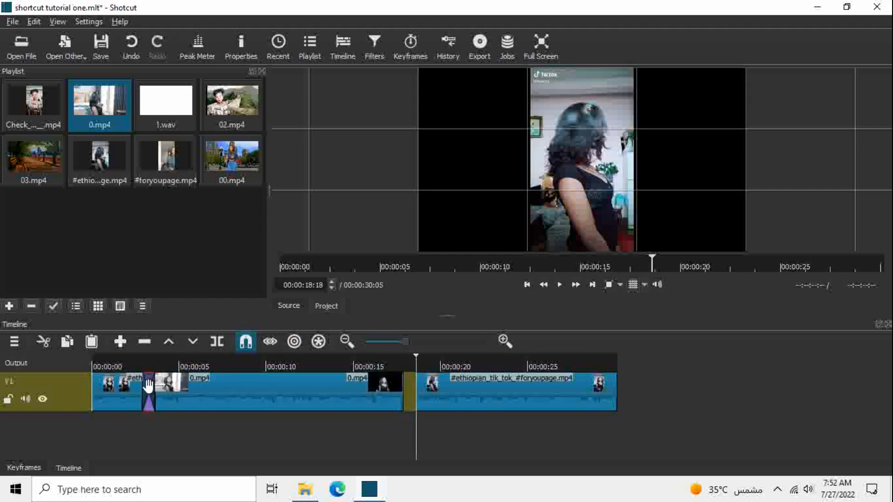
click(132, 365)
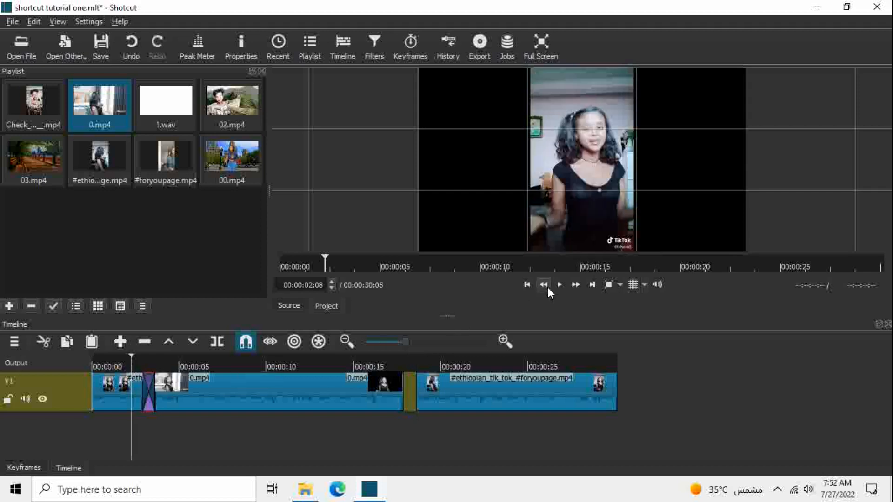
click(560, 284)
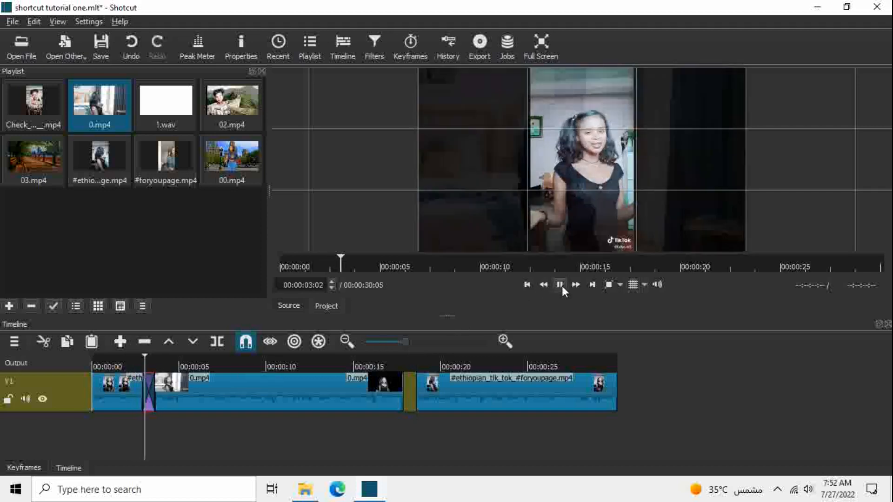
click(560, 285)
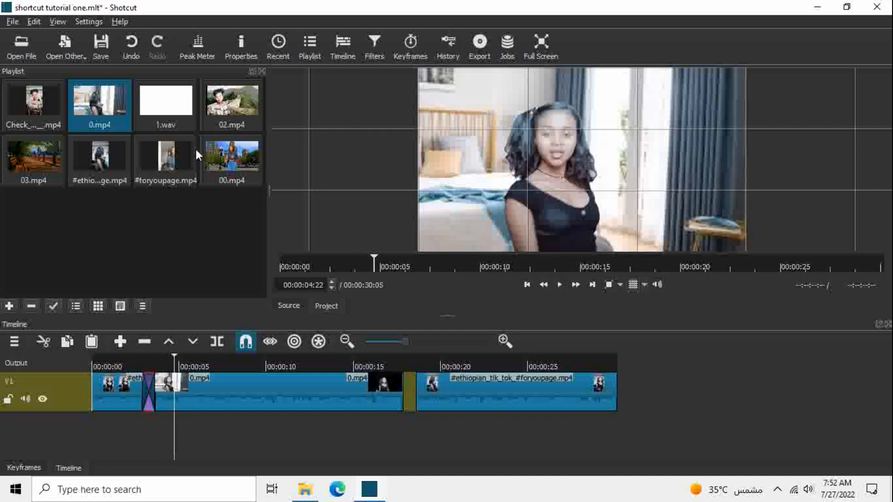
click(128, 42)
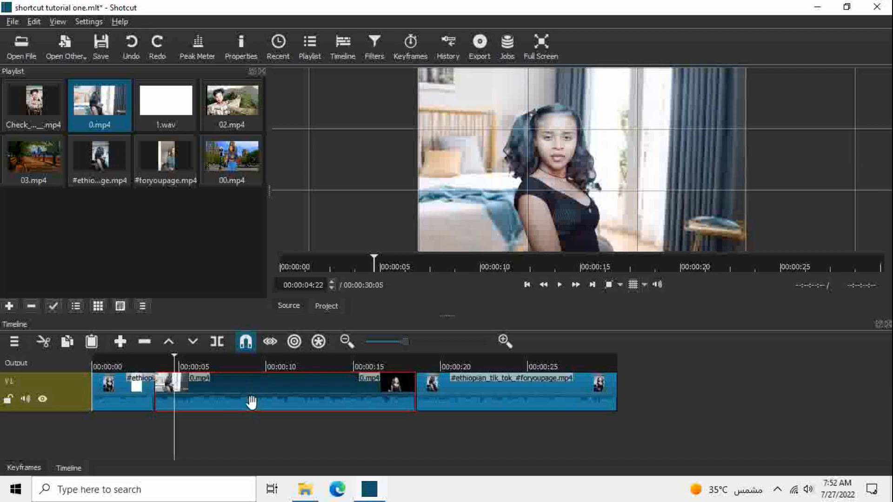
Turn Ripple trim and drop on and move the 0.mp4 clip to the start of track V1.
click(294, 341)
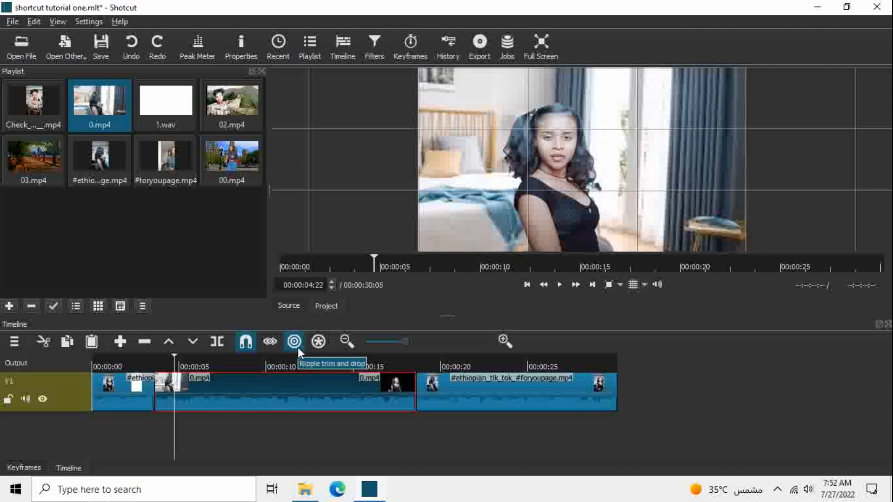
drag(224, 400, 146, 395)
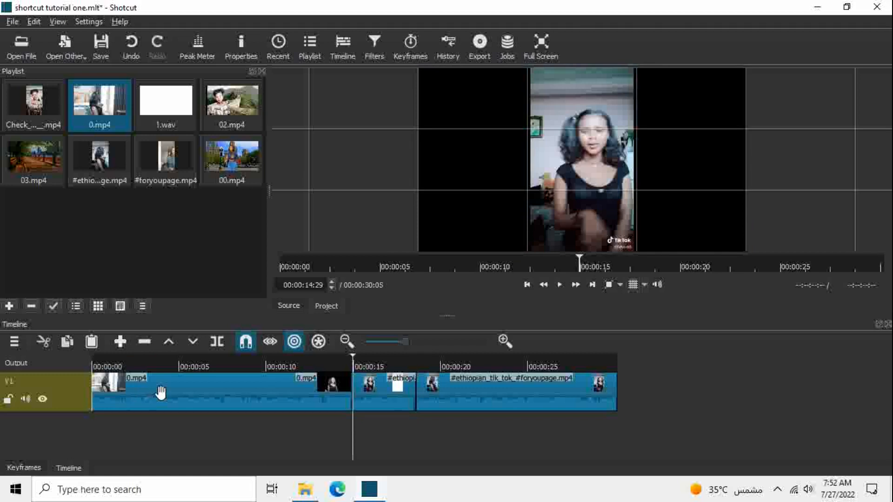
Examine the favorite and video filters available for the 0.mp4 clip at the timeline's start, with the playhead at 00:00:00:12.
click(160, 392)
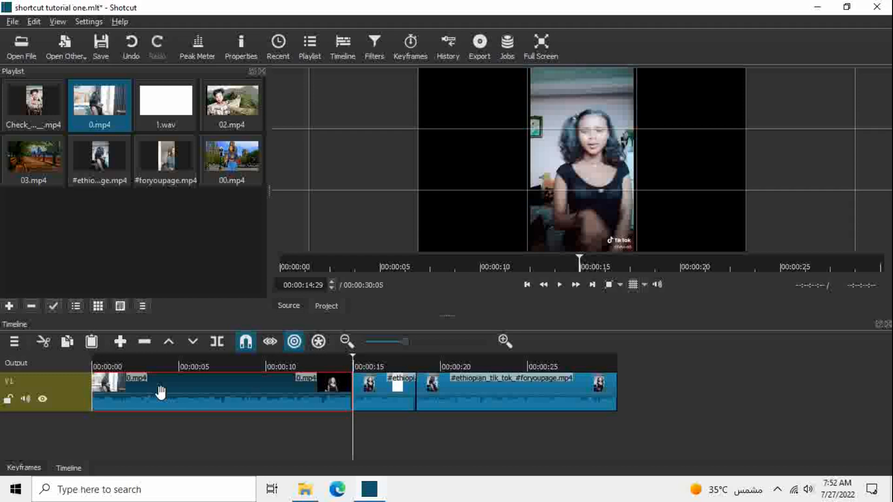
click(375, 47)
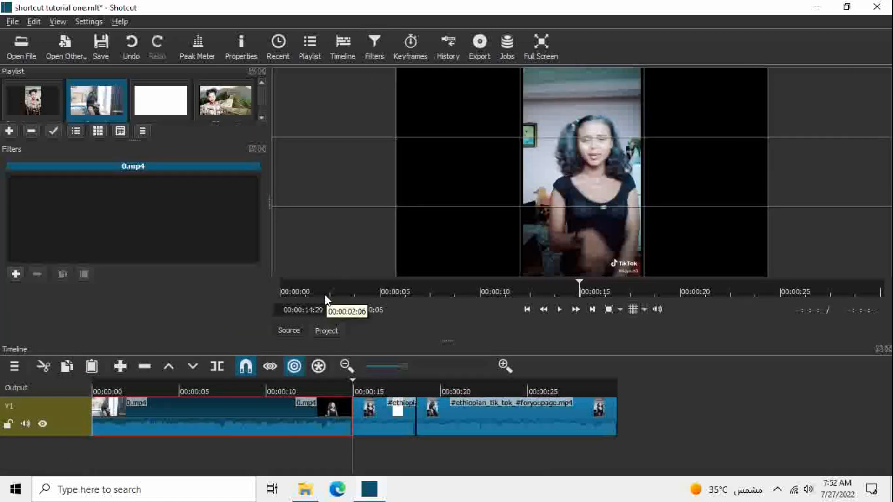
click(100, 390)
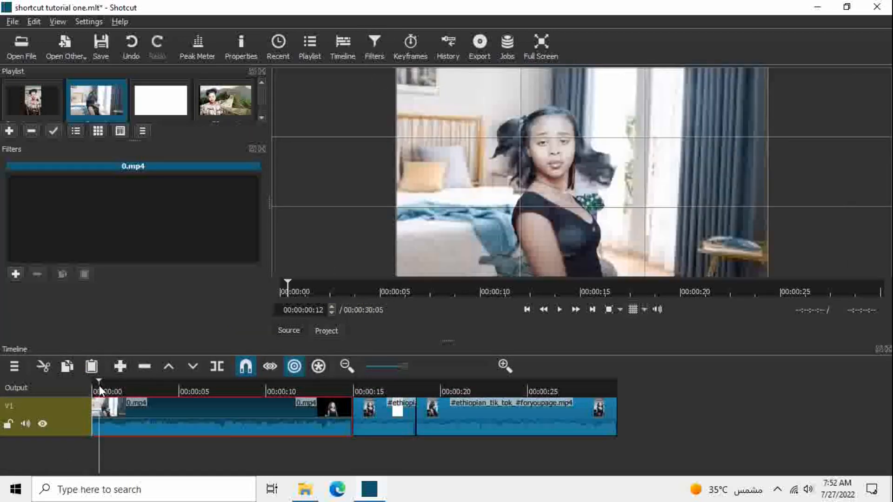
click(14, 274)
scroll(227, 255, down, 3)
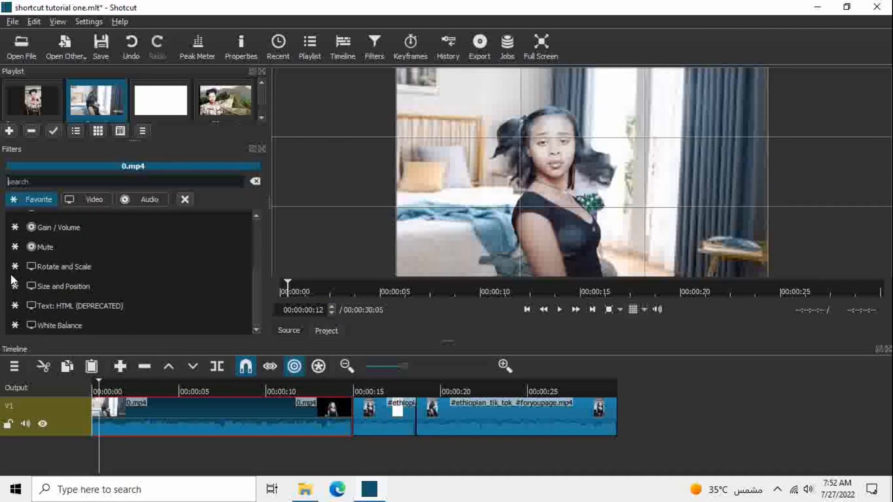
drag(255, 284, 260, 219)
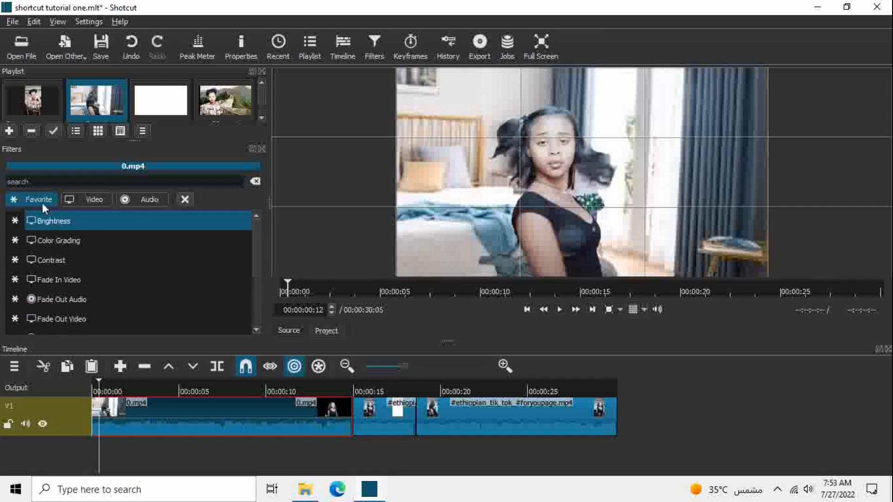
click(92, 198)
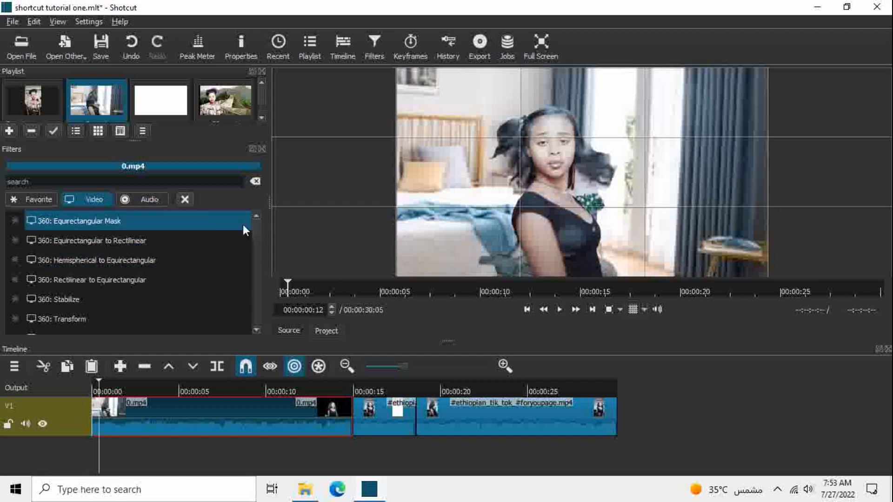
mouse_move(258, 221)
mouse_down()
mouse_move(253, 267)
mouse_move(260, 213)
mouse_up()
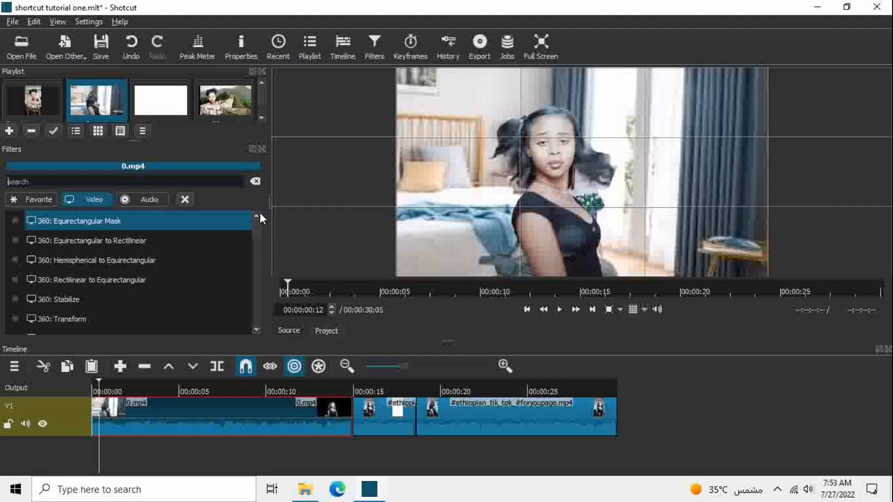
Try marking the Band Pass audio filter as a favorite and remove the mark again.
click(146, 200)
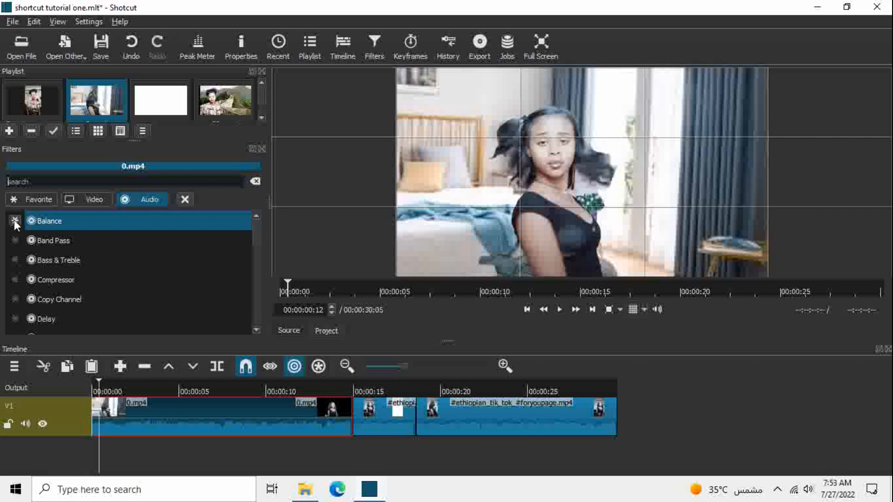
click(15, 241)
click(16, 240)
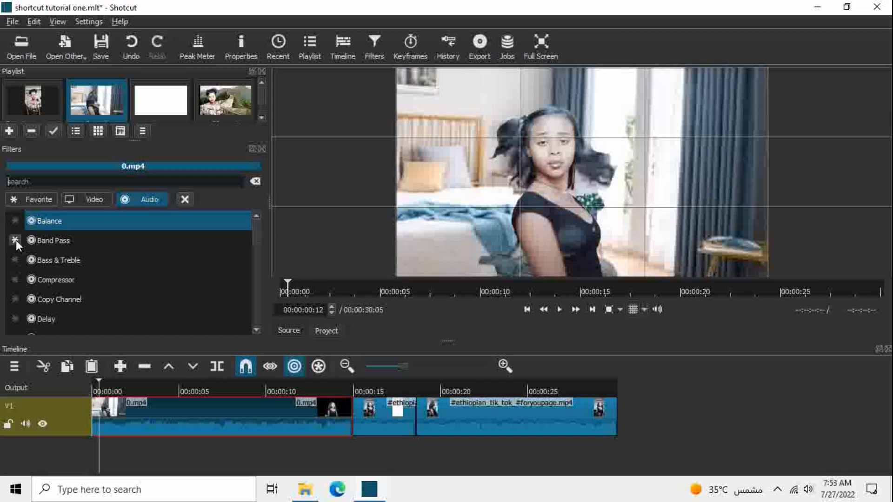
Add the Brightness filter from the favorites to the 0.mp4 clip and raise its level to 104.0 %.
click(40, 200)
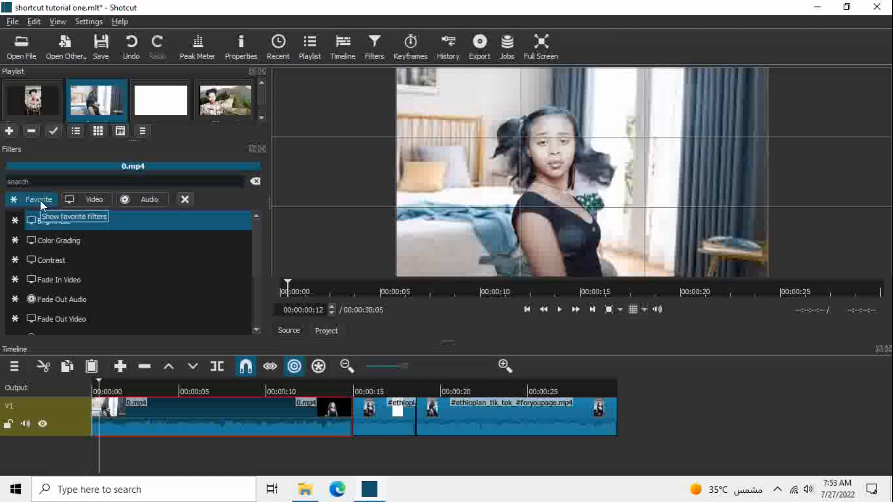
click(62, 223)
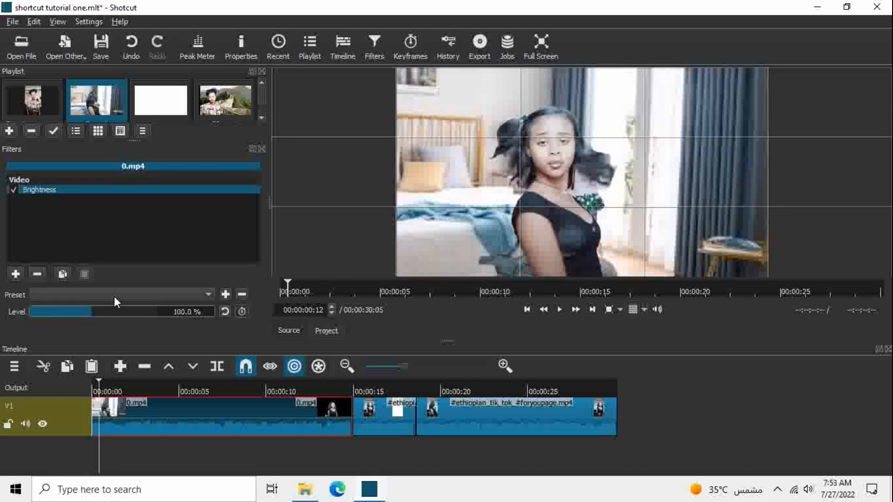
mouse_move(91, 311)
mouse_down()
mouse_move(71, 312)
mouse_move(119, 314)
mouse_move(78, 315)
mouse_move(96, 315)
mouse_up()
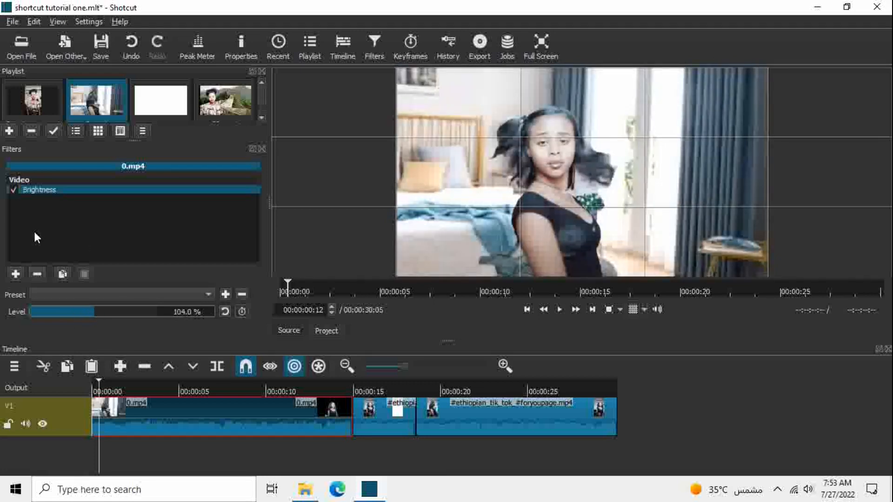
Switch the Brightness filter off and on to compare, remove it from 0.mp4, and close the Filters panel.
click(14, 190)
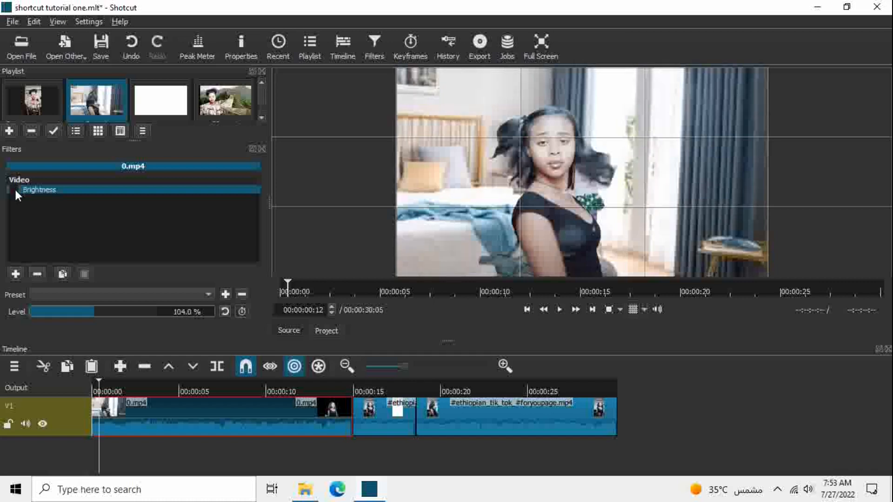
click(13, 190)
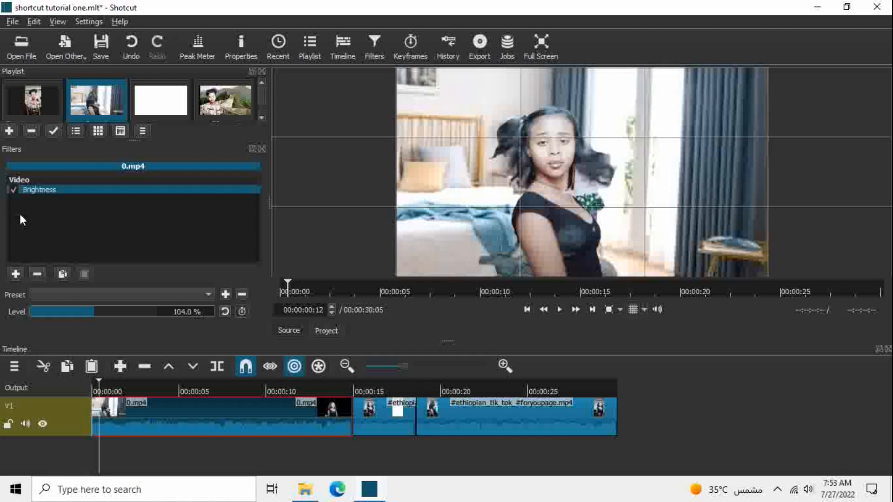
click(38, 274)
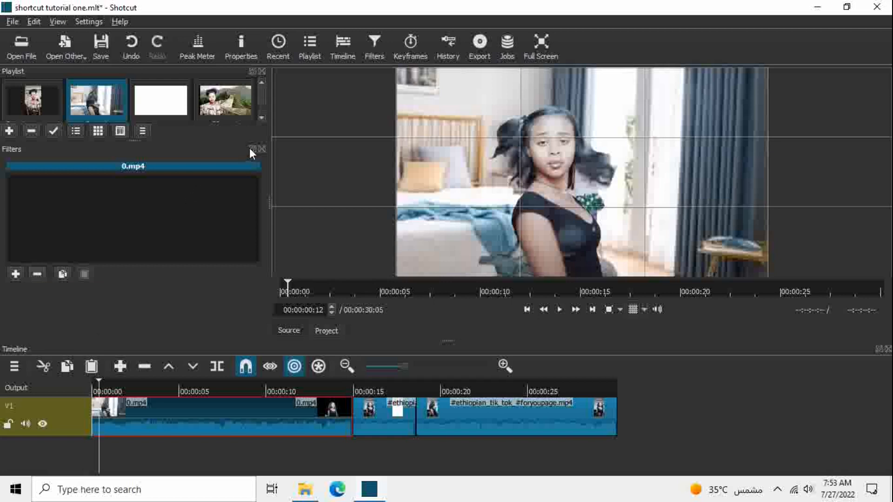
click(262, 149)
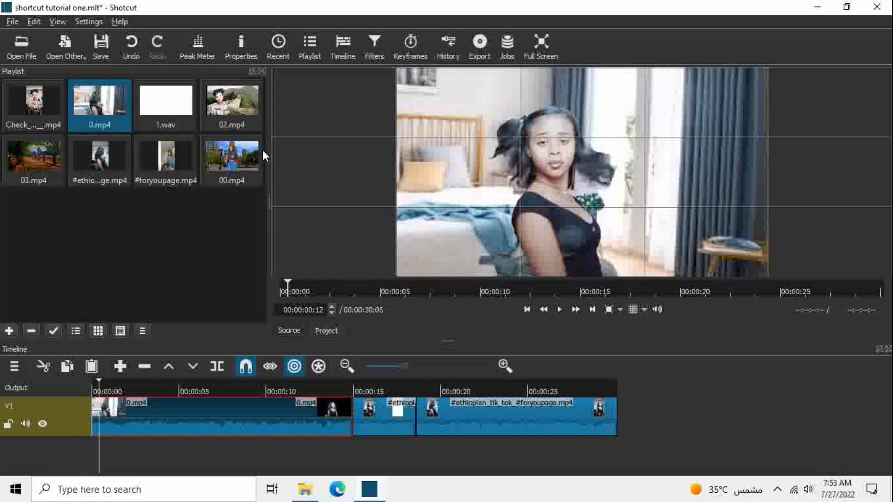
Reopen the Filters panel, try docking it together with the Playlist, restore its place below the Playlist, and close it.
click(374, 48)
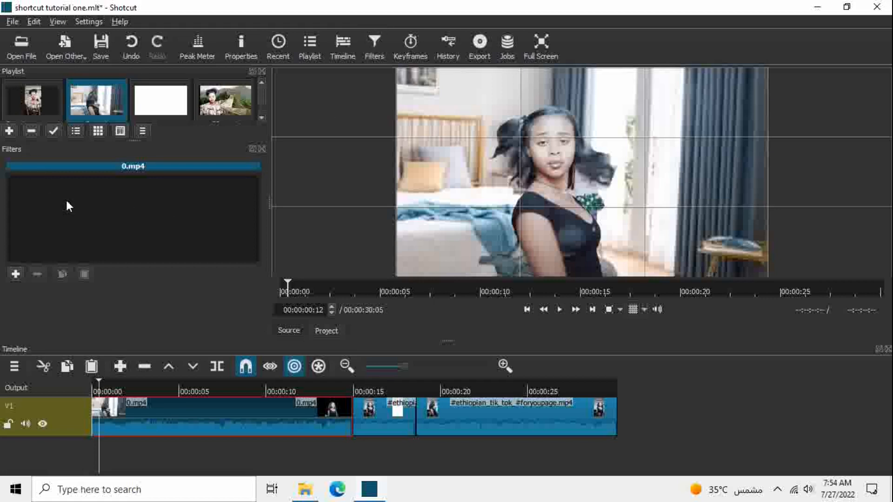
drag(35, 149, 35, 161)
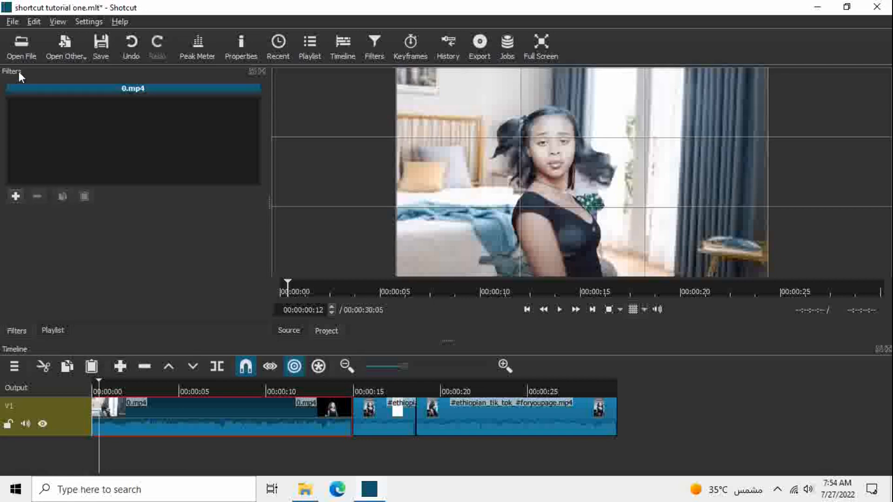
drag(134, 195, 38, 270)
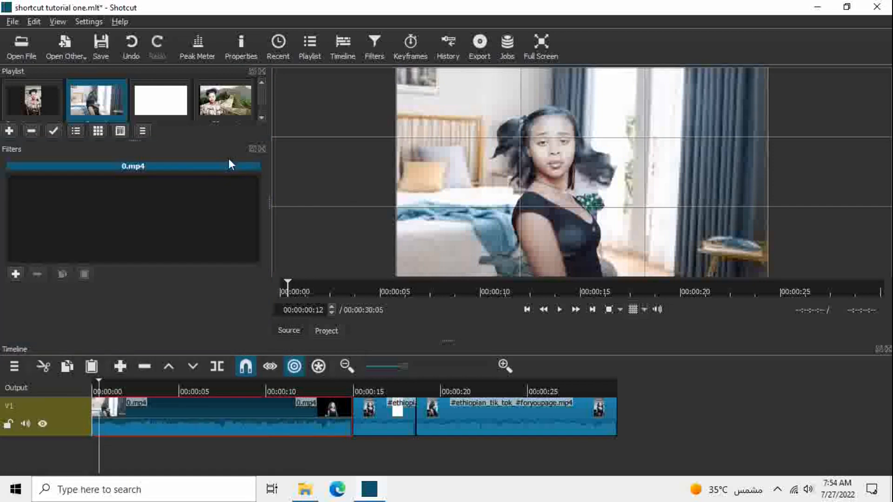
click(262, 149)
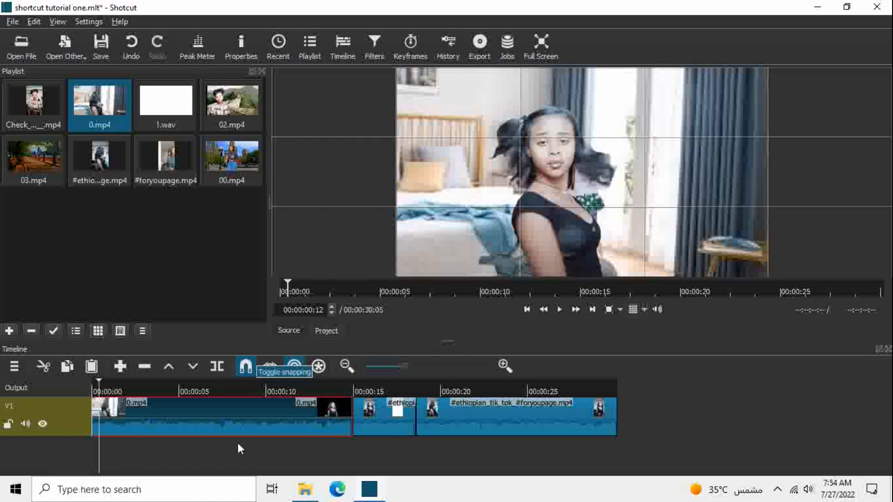
Ripple trim the end of 0.mp4 to 00:00:11:22 and delete the short #ethiopian piece that follows it.
click(297, 382)
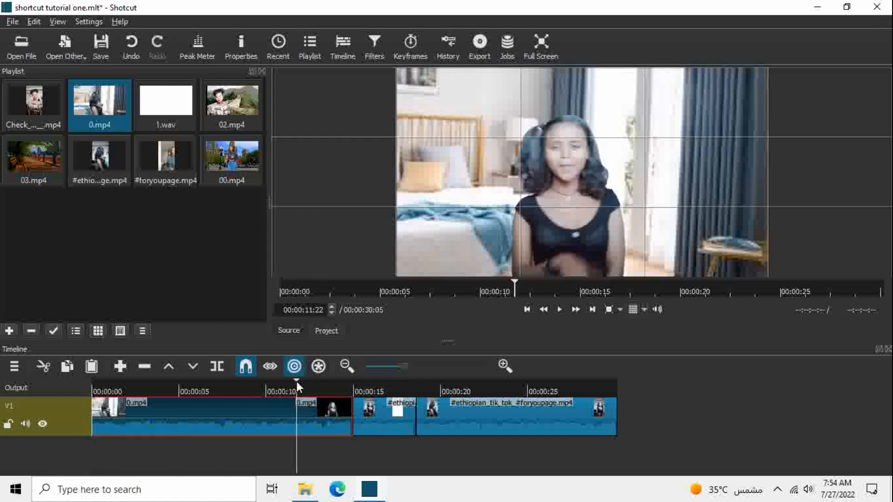
key(Delete)
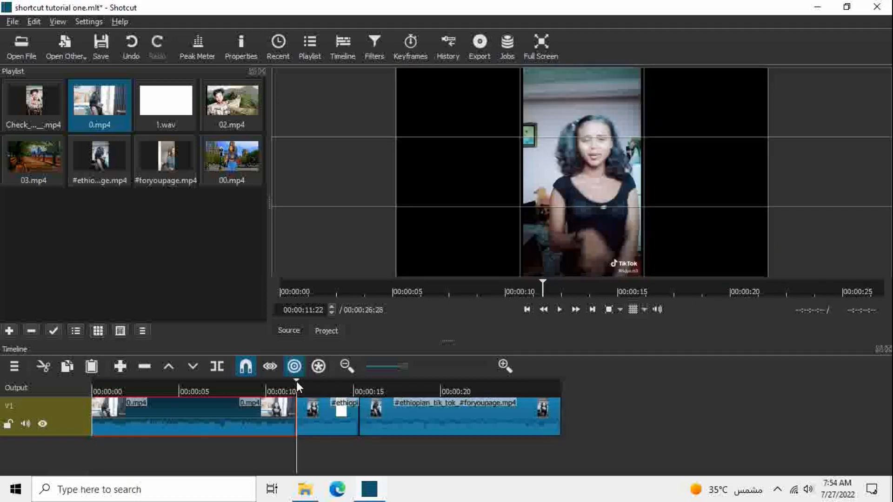
click(323, 427)
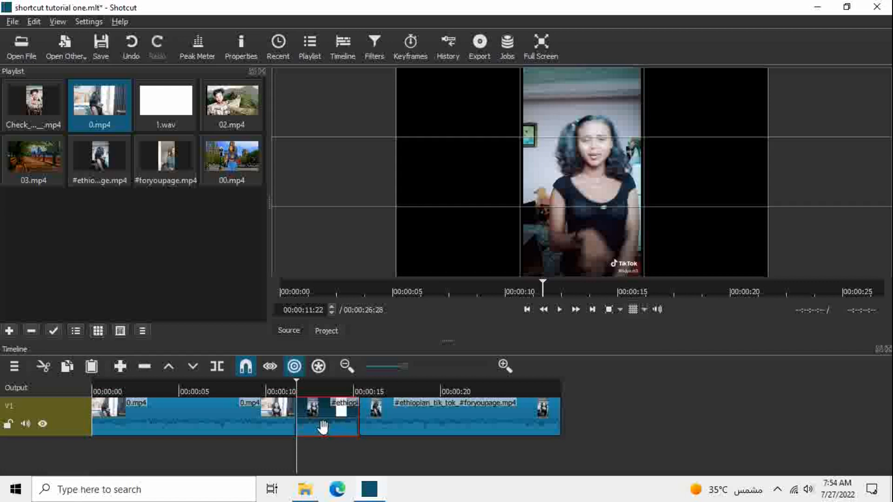
key(Delete)
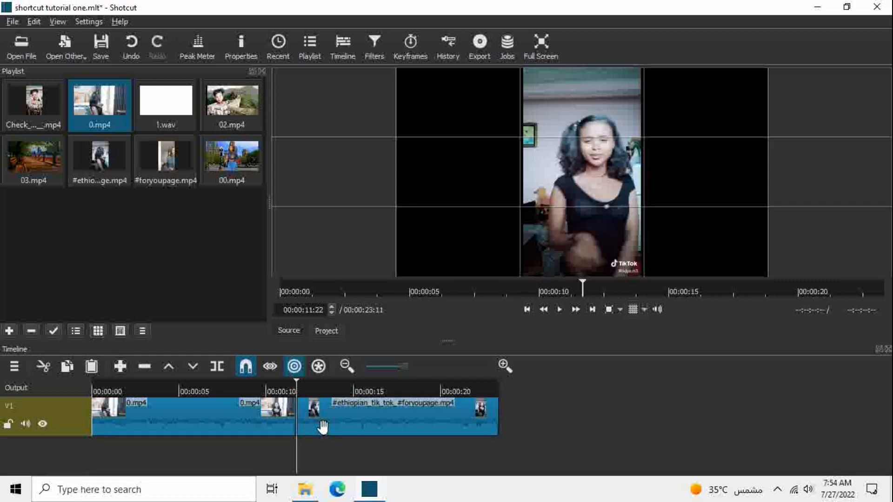
Move the playhead to 00:00:00:09 and delete the remaining #ethiopian_tik_tok_#foryoupage.mp4 clip from track V1.
drag(286, 381, 74, 377)
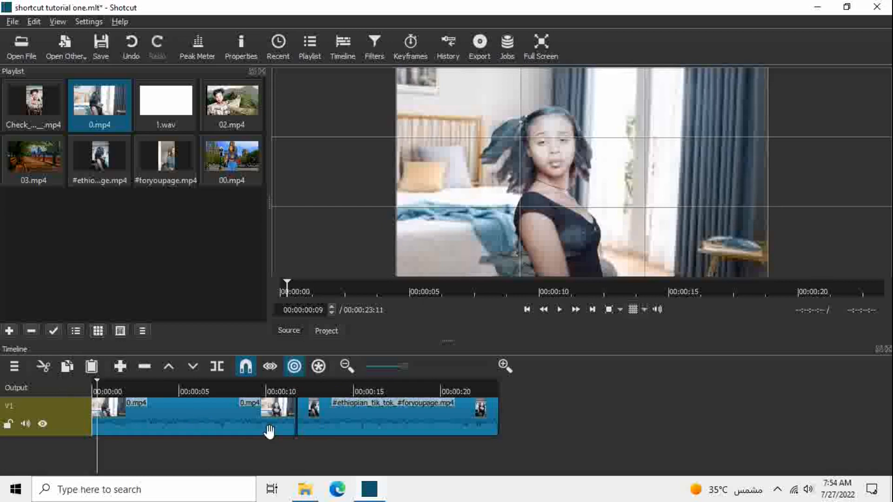
click(77, 422)
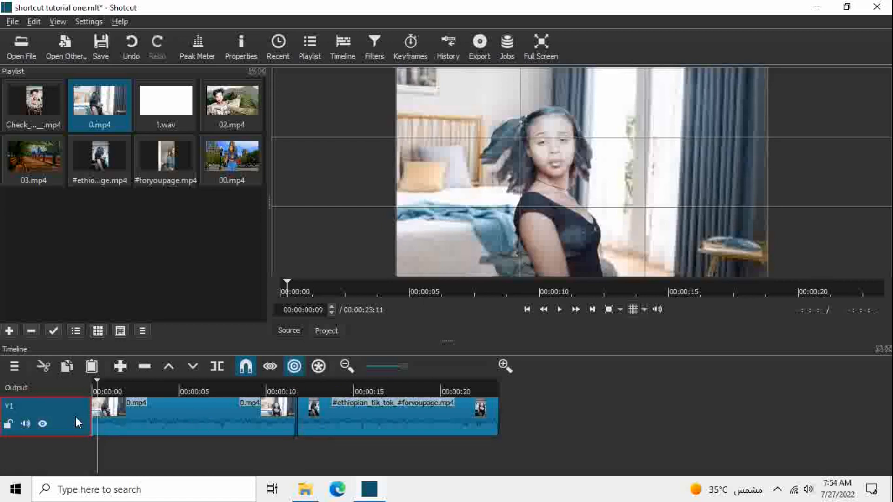
click(363, 423)
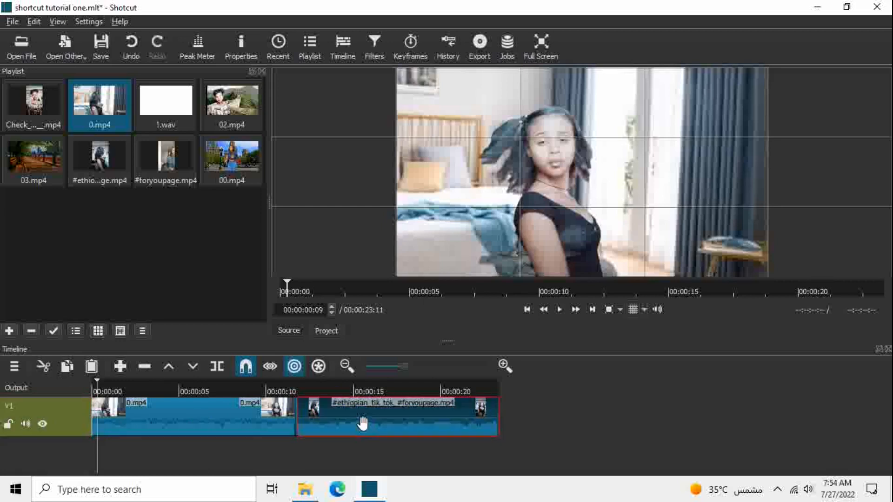
key(Delete)
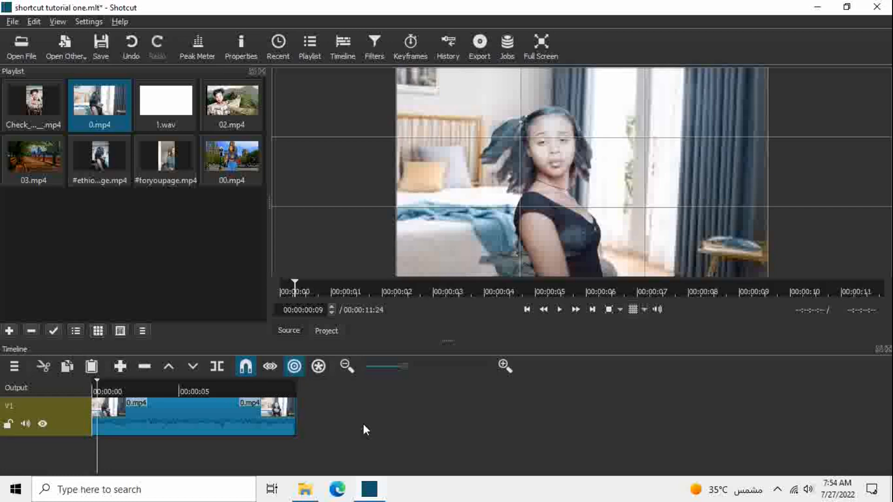
Add a second video track and place the #ethiopian clip from the playlist at the start of V2.
right_click(49, 406)
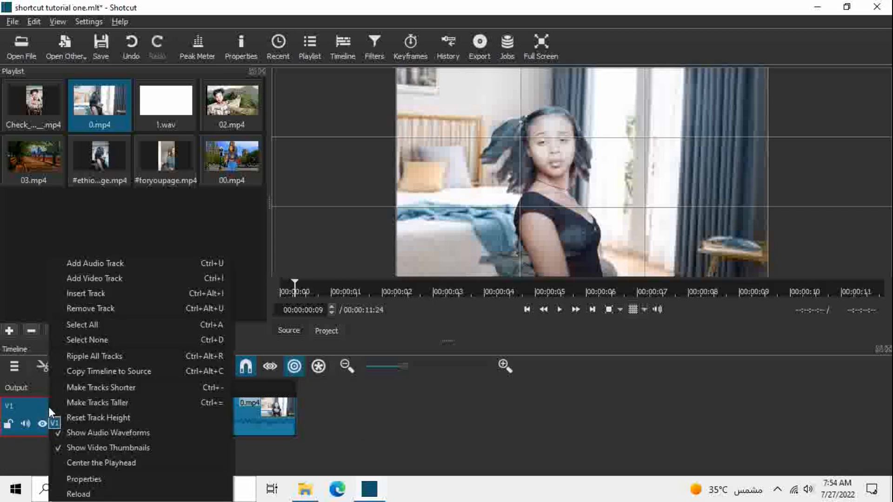
click(113, 280)
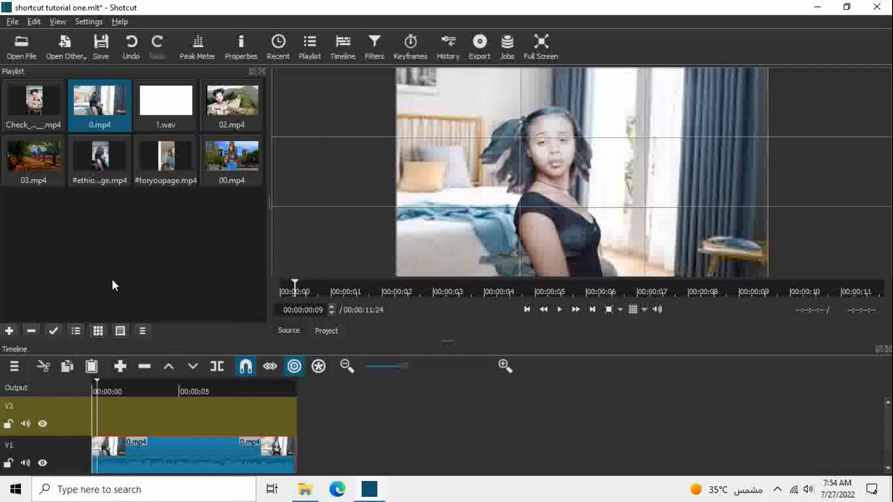
click(104, 147)
drag(104, 147, 107, 417)
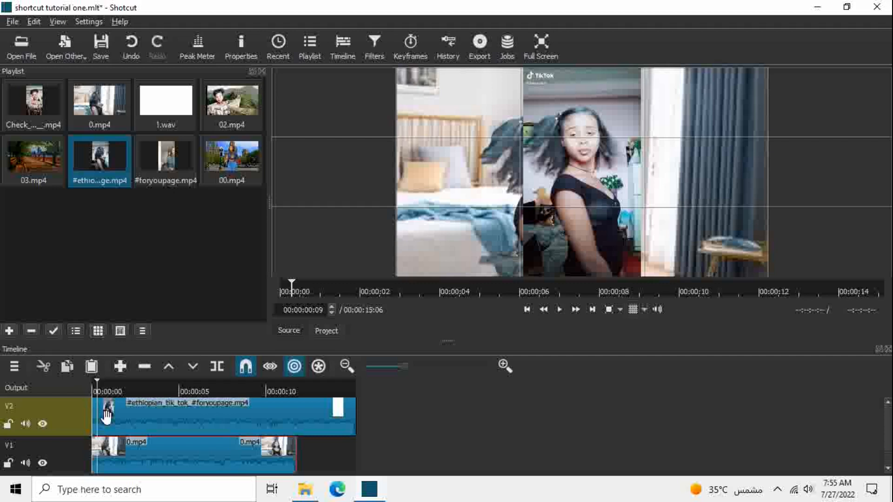
Add a Mask: Simple Shape filter to the #ethiopian_tik_tok_#foryoupage.mp4 clip on track V2.
click(152, 418)
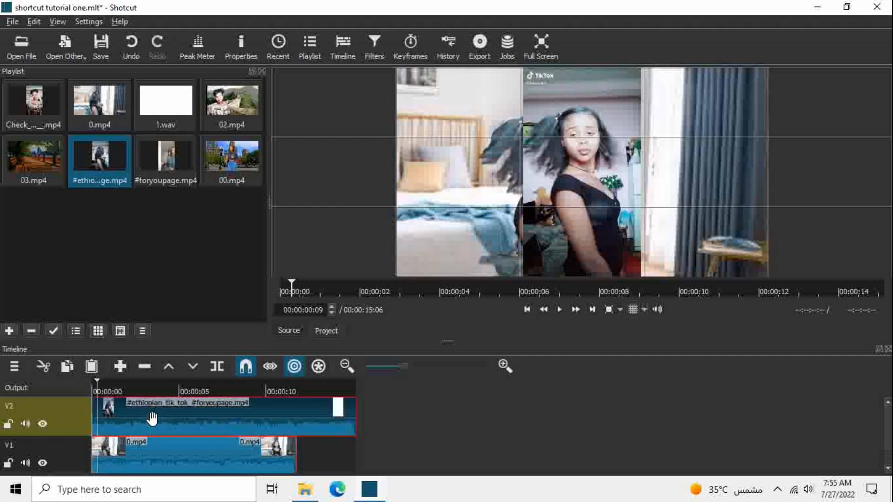
click(370, 54)
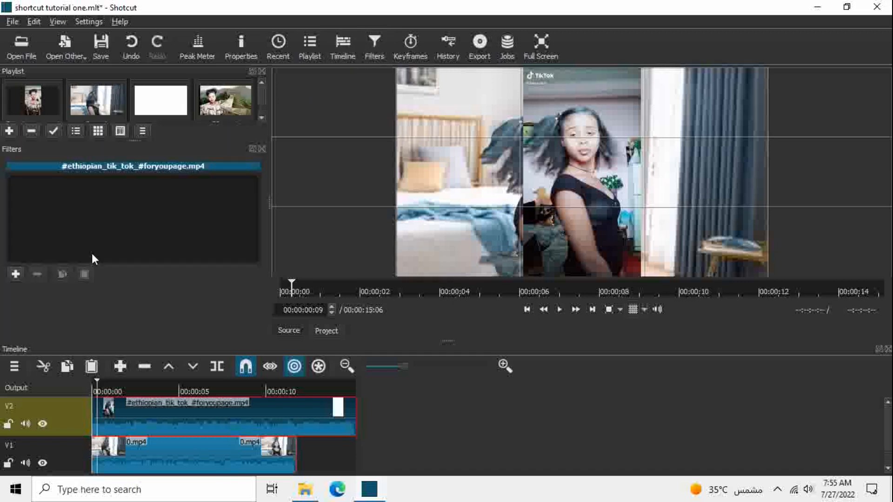
click(15, 274)
scroll(19, 274, down, 1)
text(m)
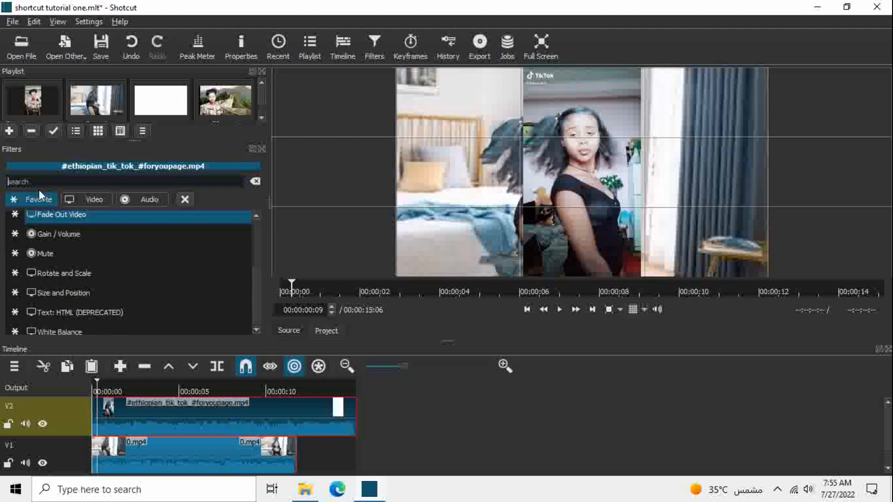
text(ask)
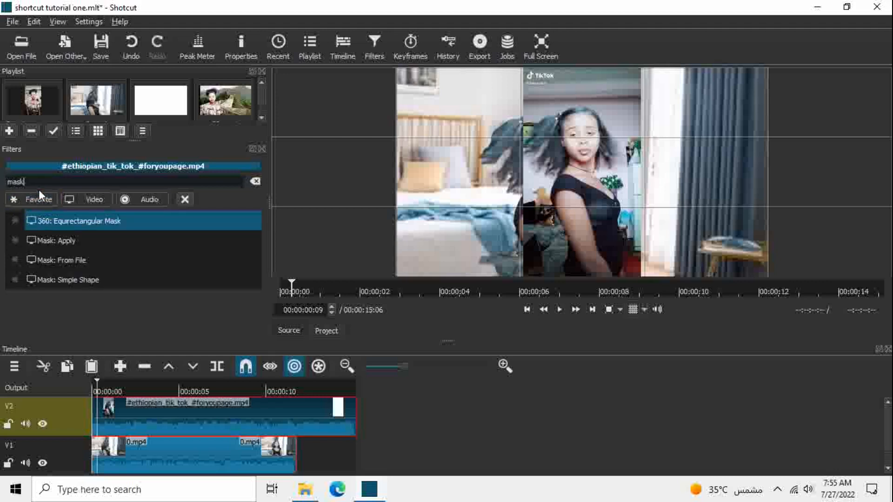
click(83, 279)
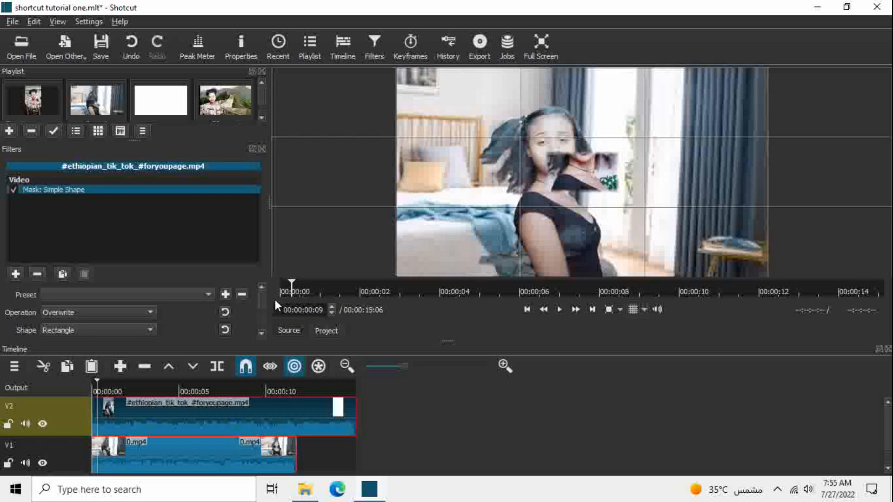
Adjust the rectangle mask to 0% softness, about 16% width and about 51% height.
drag(260, 300, 258, 320)
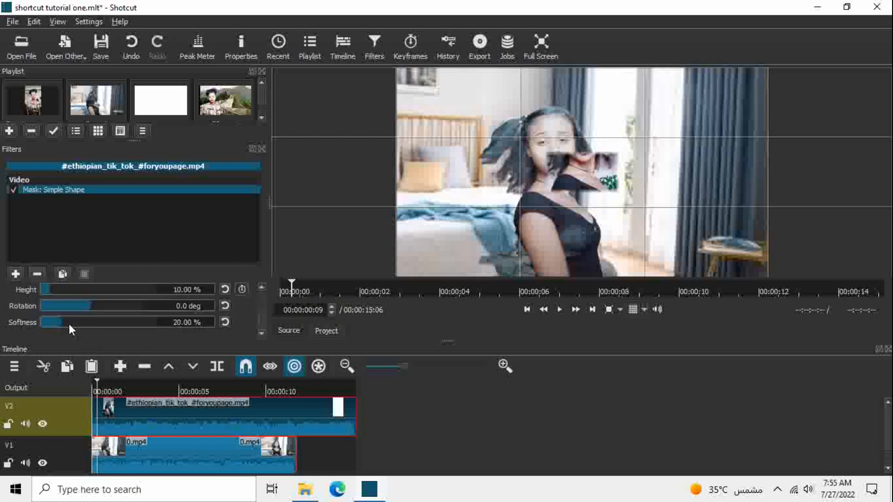
drag(61, 323, 32, 327)
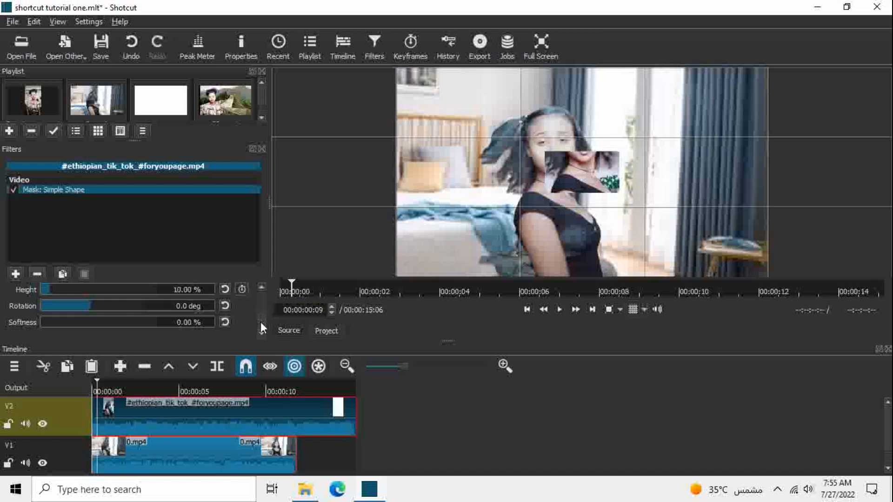
drag(260, 321, 264, 309)
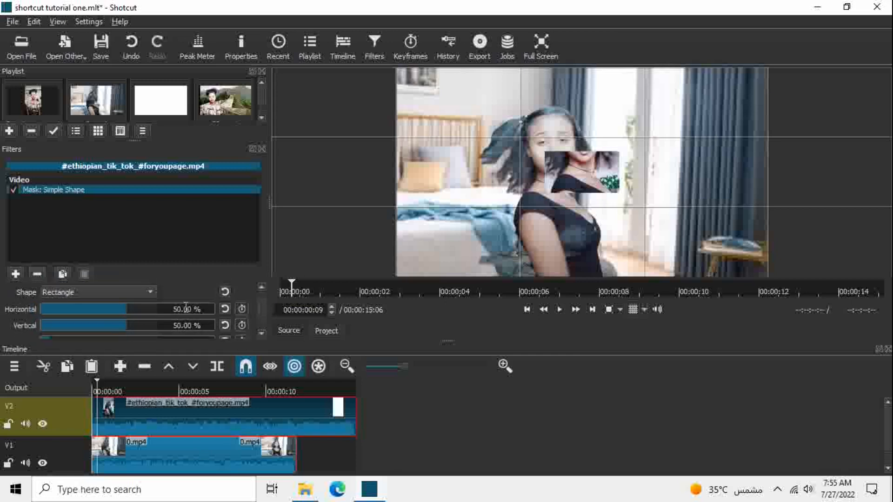
drag(259, 309, 260, 317)
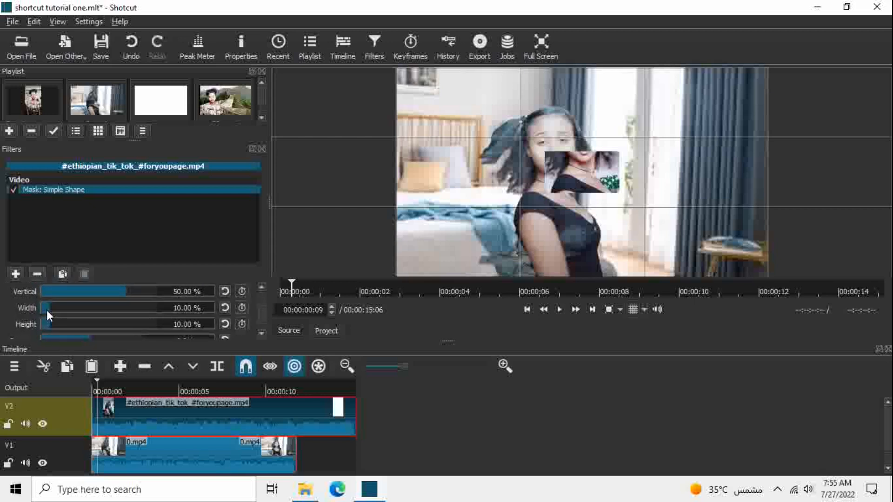
drag(47, 309, 59, 307)
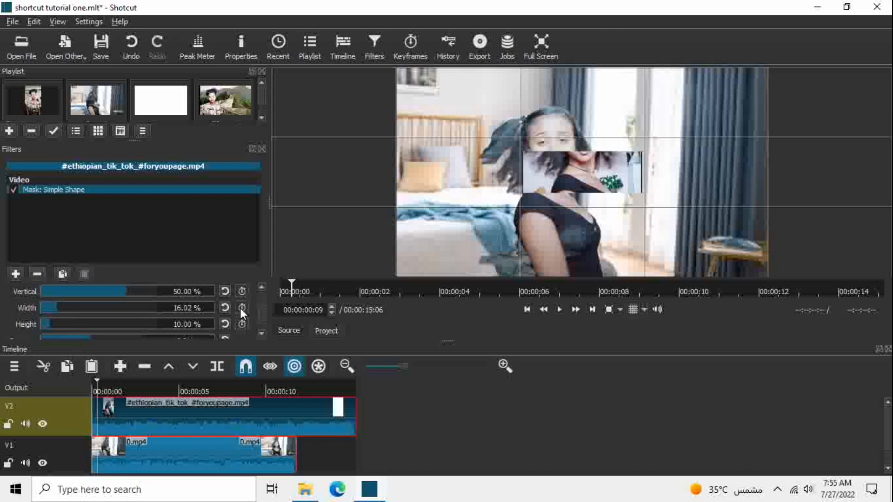
drag(49, 324, 101, 330)
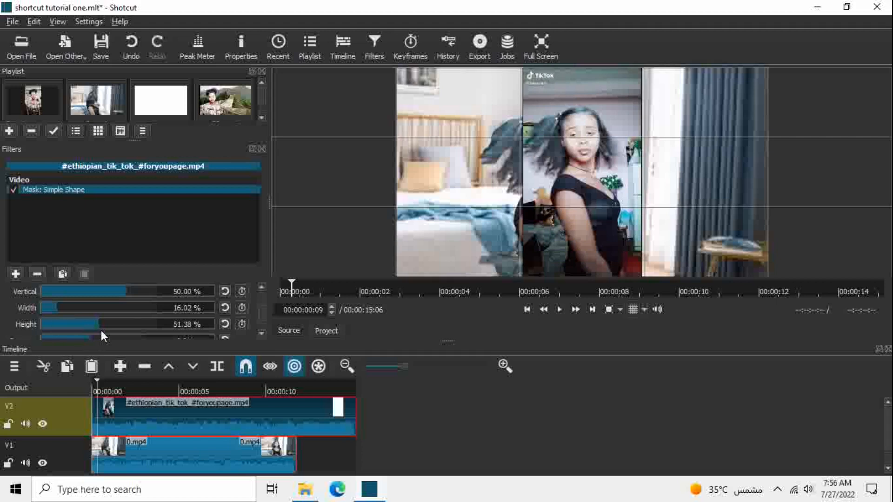
Add a Size and Position filter to the V2 clip and remove its Mask: Simple Shape filter.
click(13, 190)
click(15, 277)
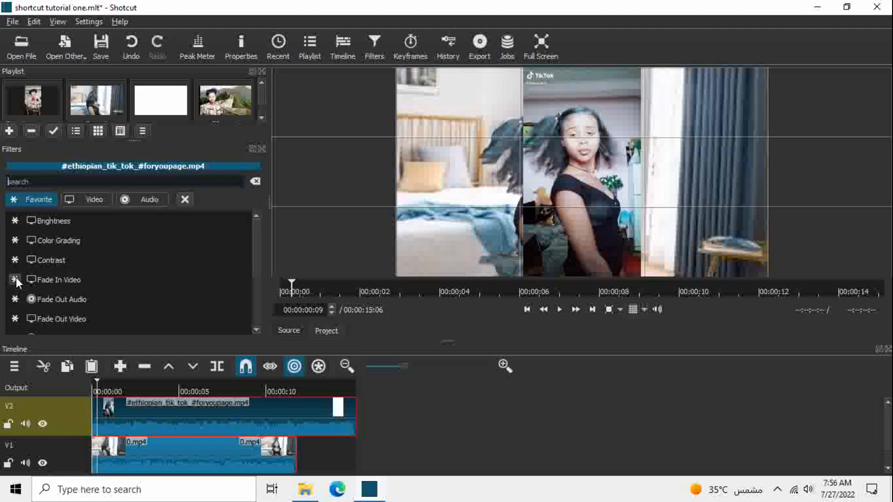
scroll(16, 277, down, 5)
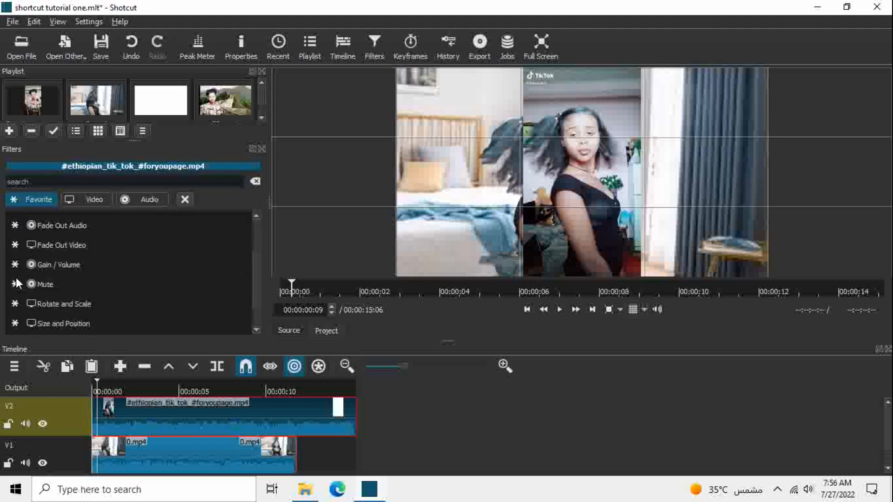
click(67, 182)
text(s)
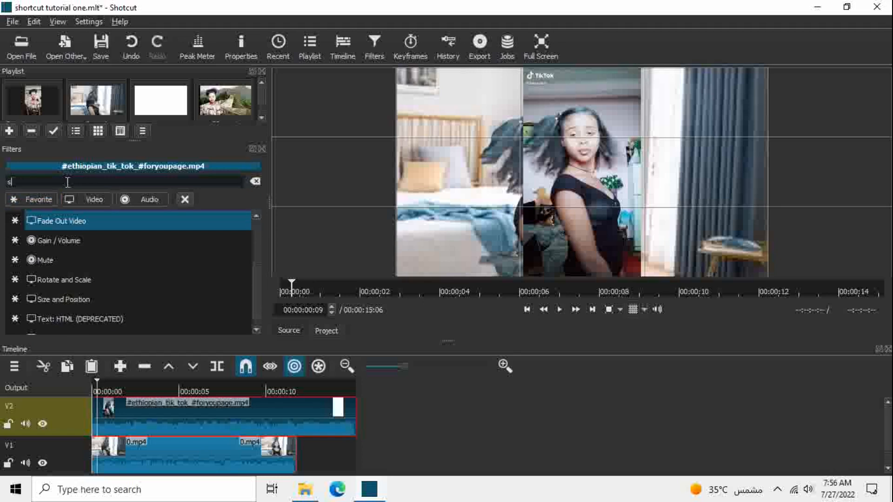
text(iz)
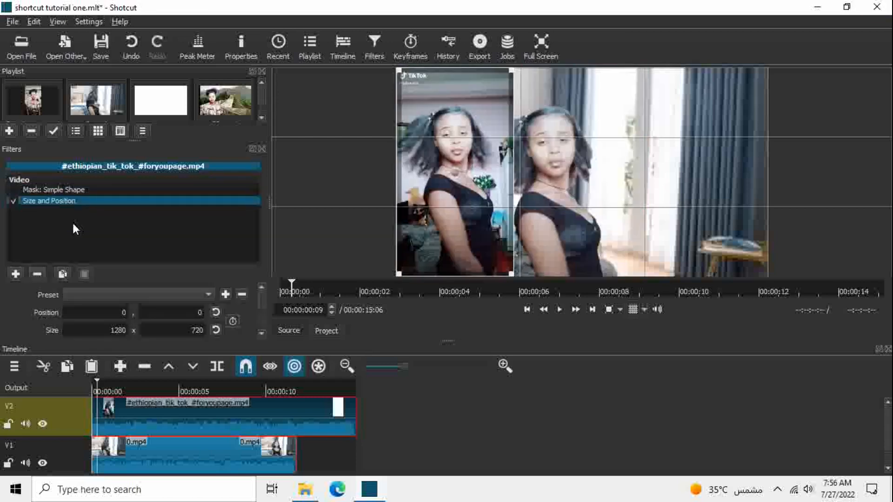
click(61, 188)
click(36, 274)
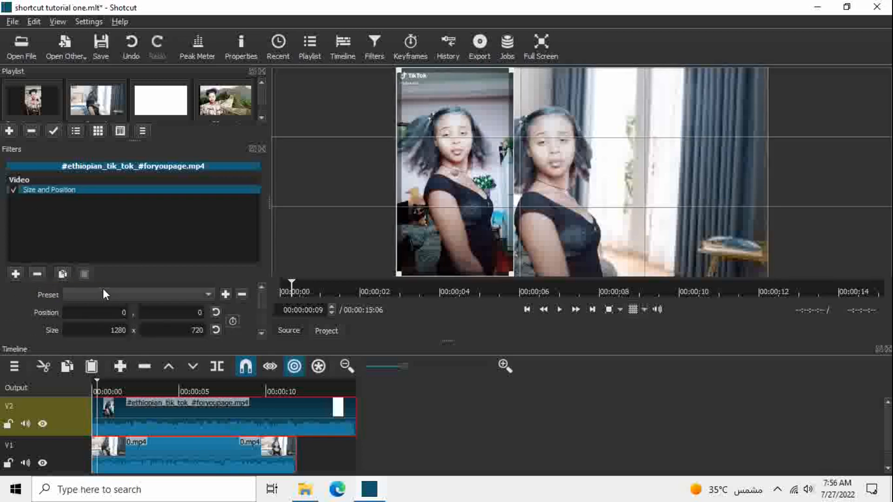
Apply the Top Right preset to the overlay, move it freehand to about position 267, 99, and play a few seconds.
click(208, 294)
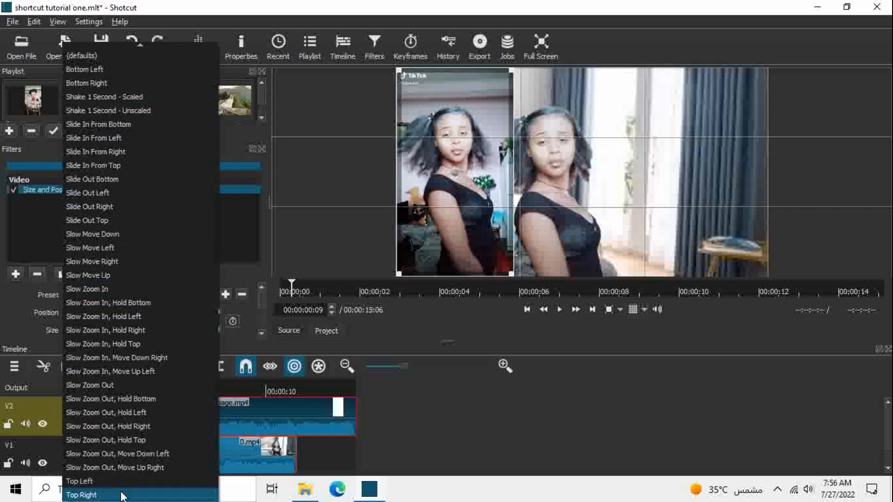
click(122, 495)
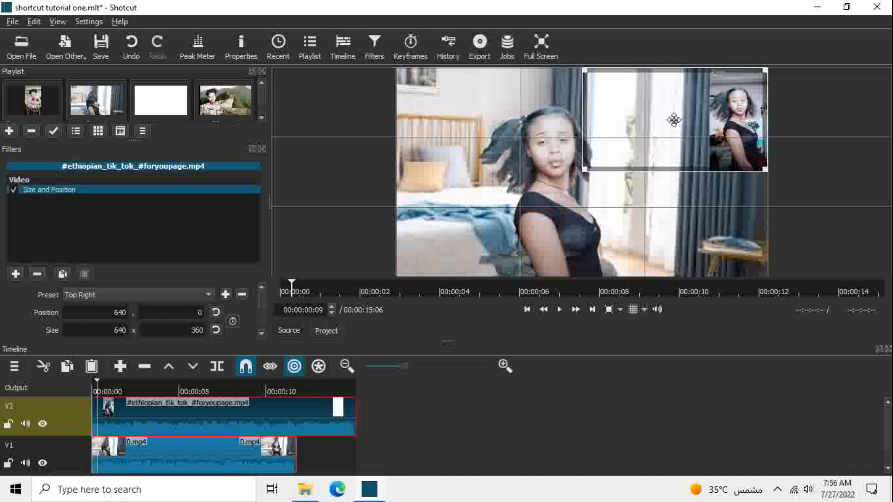
drag(677, 119, 555, 155)
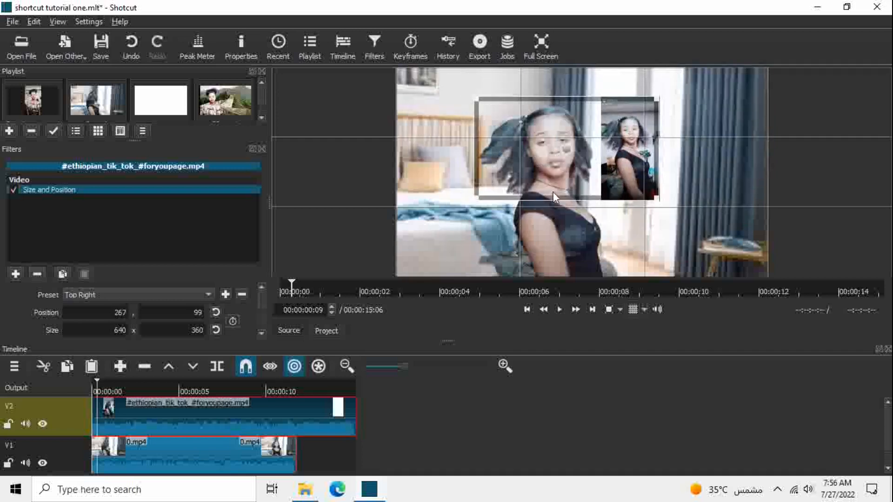
click(560, 309)
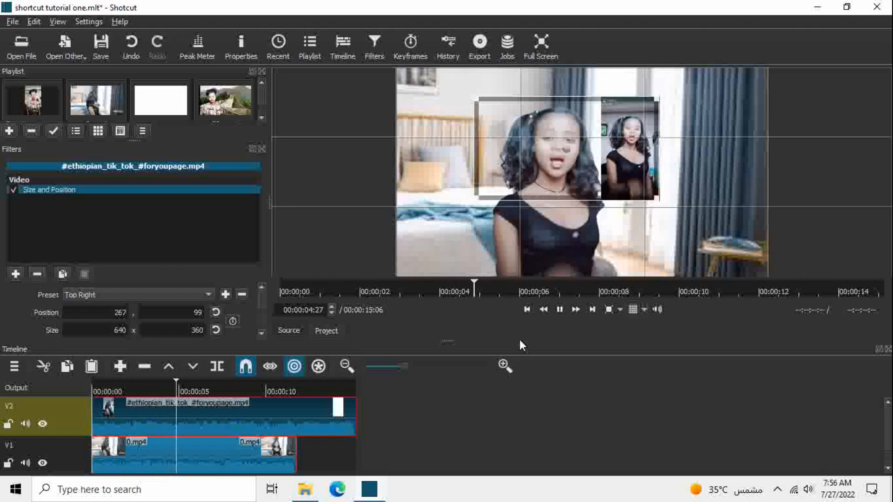
key(space)
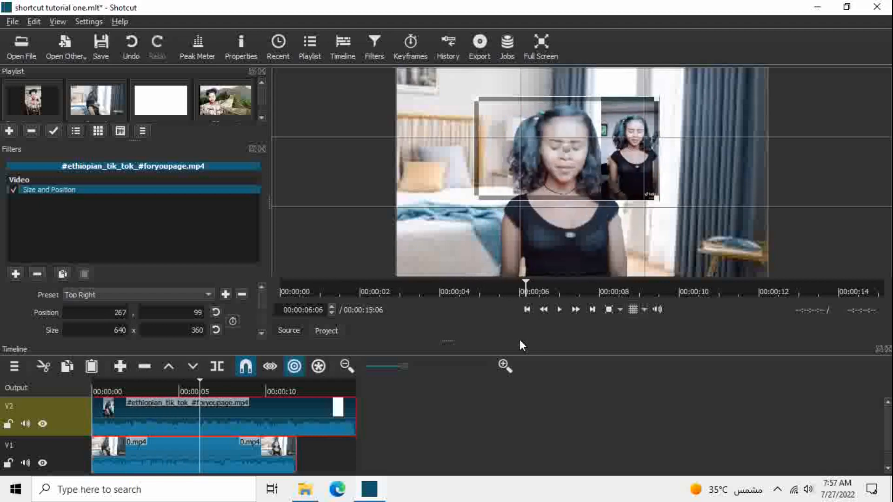
Apply the Bottom Right preset of the Size and Position filter to the overlay clip.
click(206, 293)
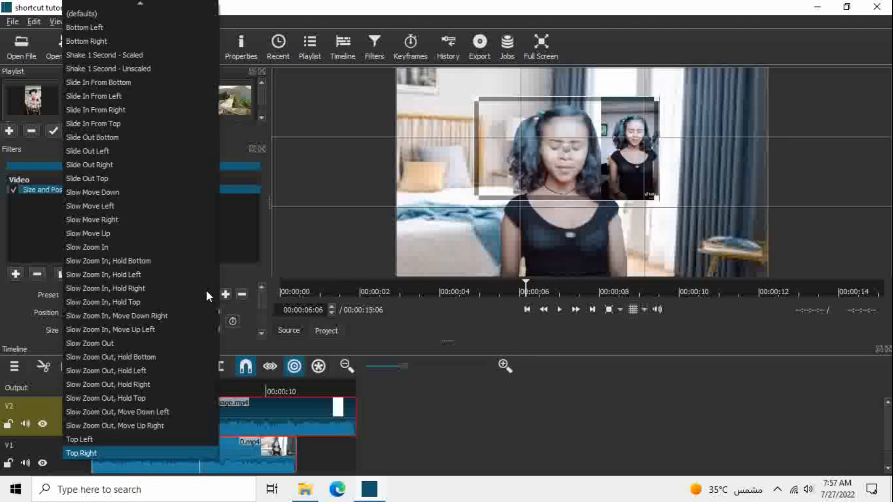
click(111, 42)
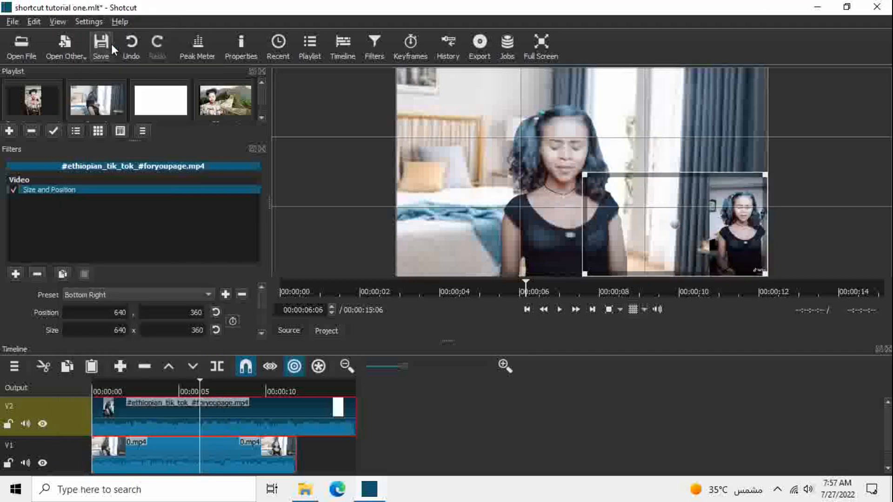
Move the playhead to 00:00:11:20 and trim the ends of the #ethiopian clip on V2 and 0.mp4 on V1 to it.
click(227, 389)
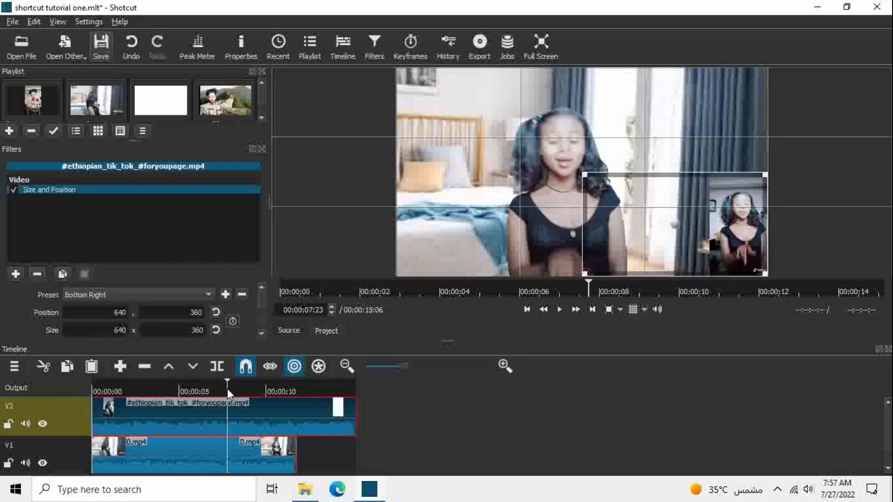
drag(227, 389, 294, 397)
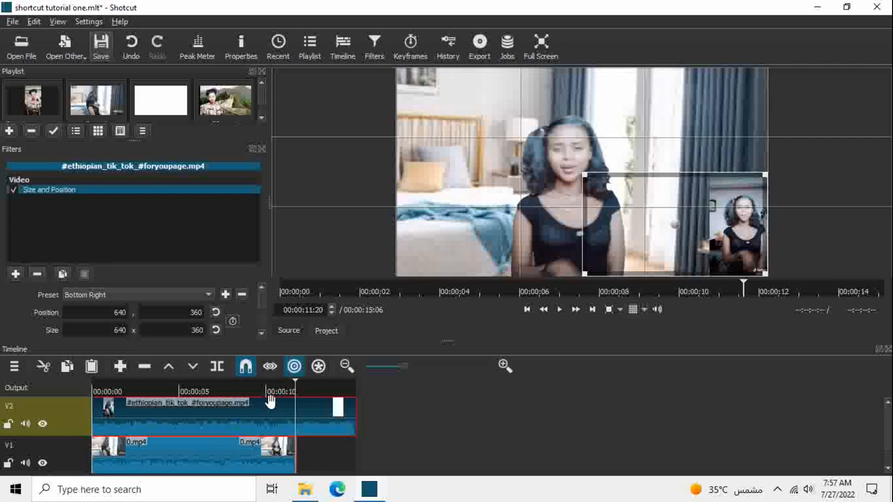
key(o)
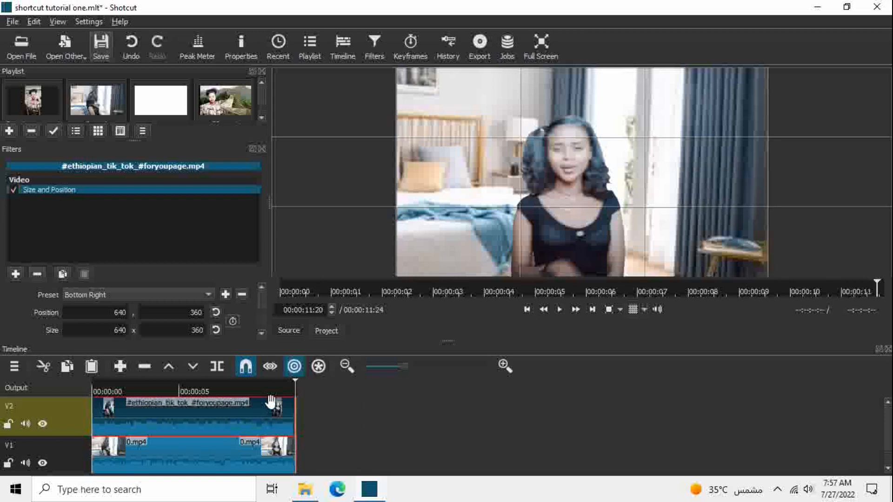
click(276, 455)
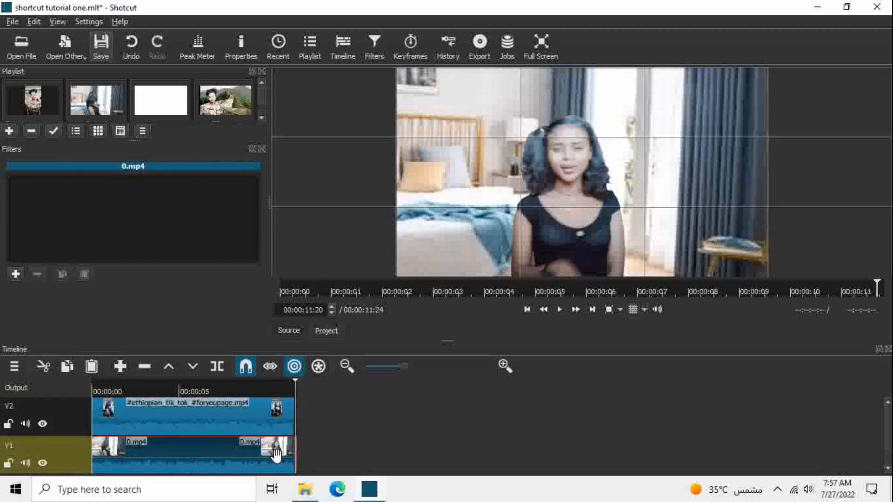
key(o)
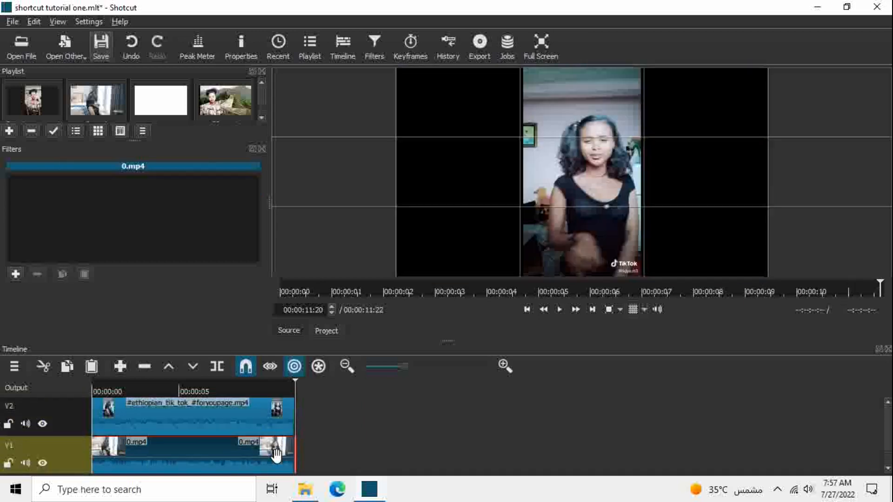